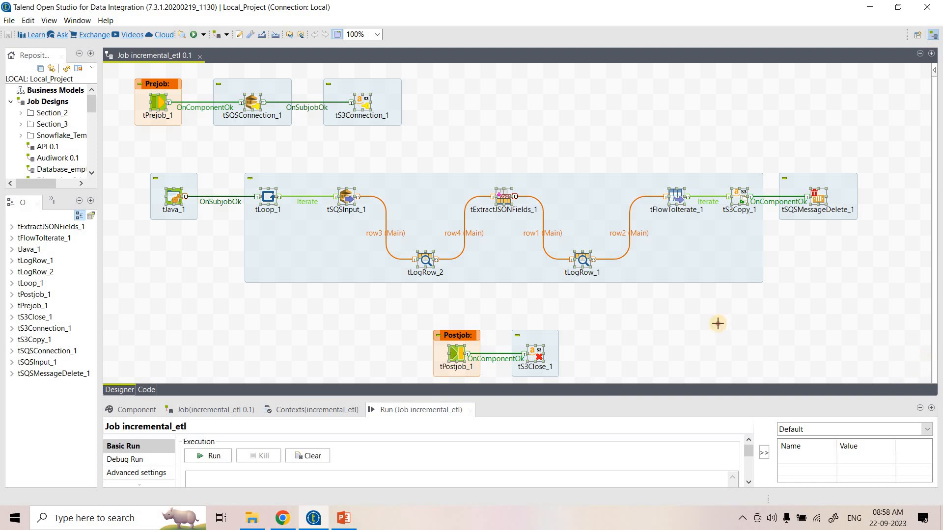
Enlarge the run console of the incremental_etl job and review the pipeline diagram in the PowerPoint slide show.
left_click(557, 331)
left_click_drag(535, 397, 542, 318)
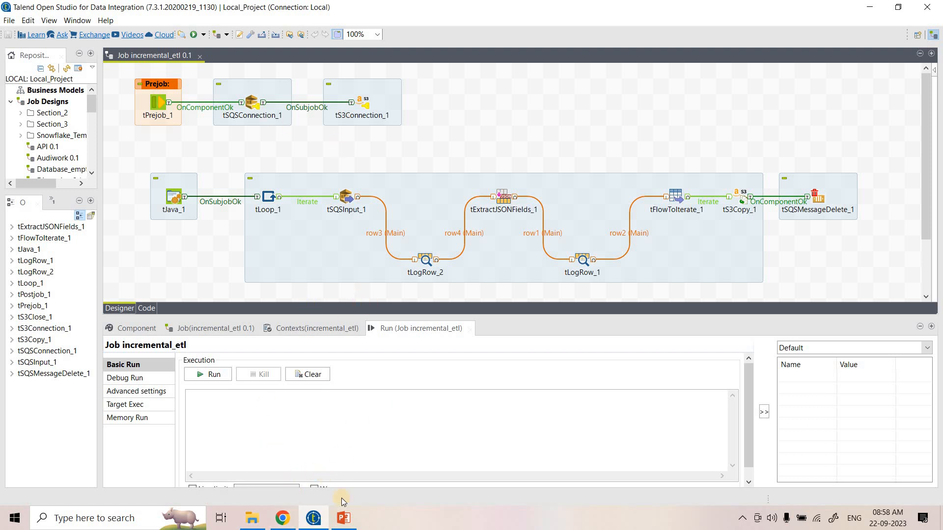
left_click(343, 518)
left_click(488, 393)
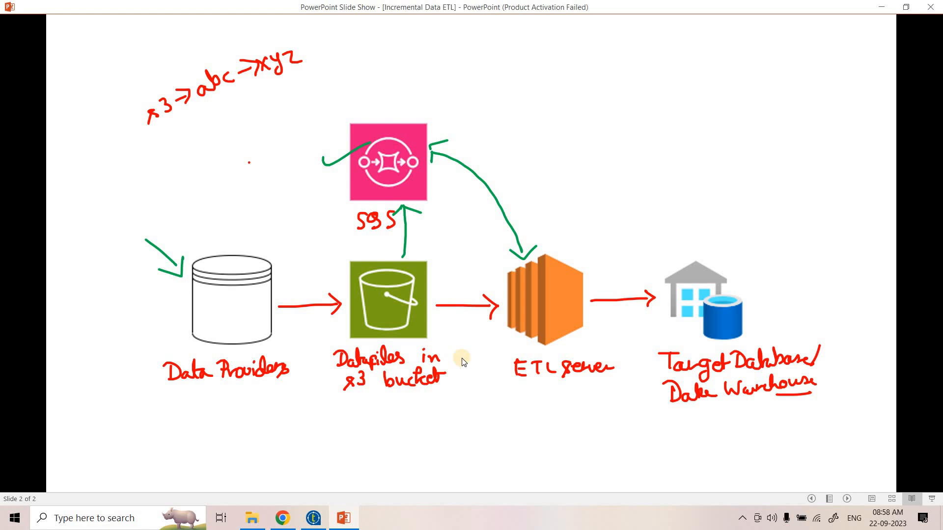
left_click(313, 518)
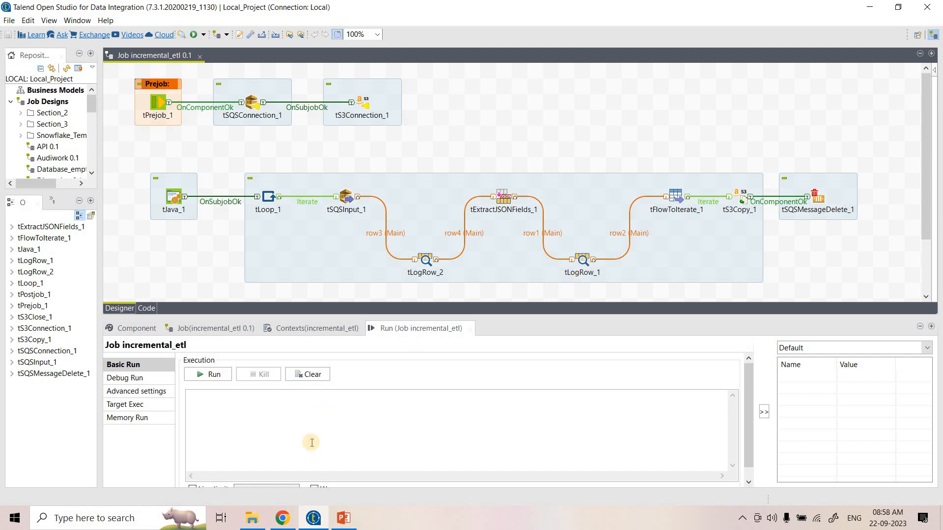
Switch to Chrome and compare the contents of the S3 buckets hellotestingbhai and destinationbucket123kvjv.
left_click(282, 518)
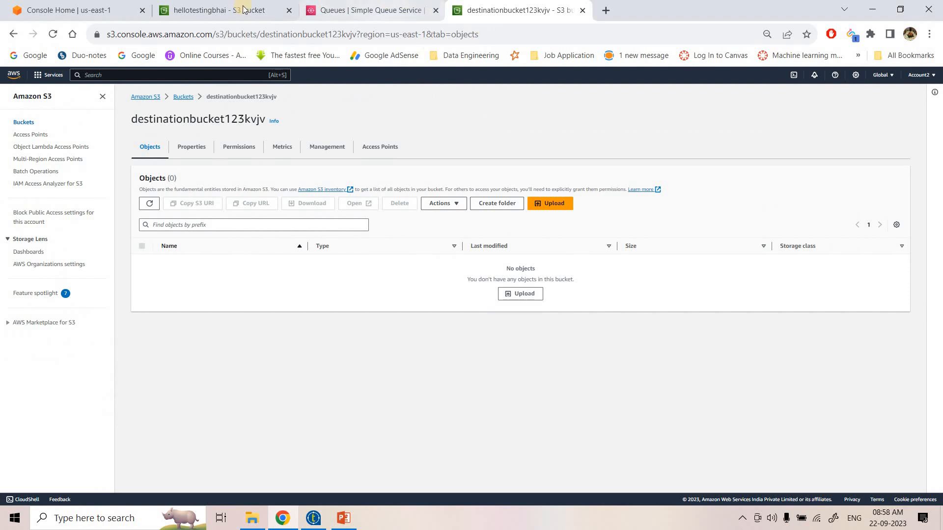
left_click(219, 10)
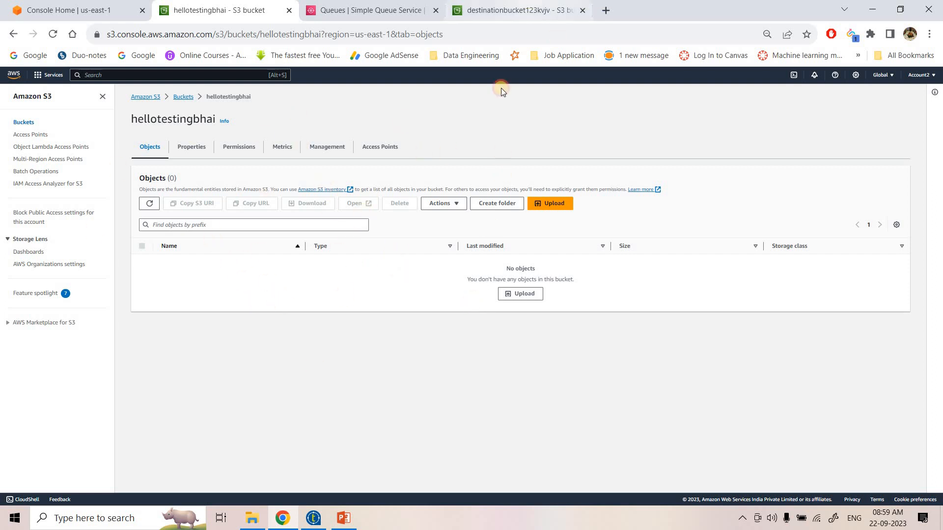
left_click(502, 10)
left_click_drag(144, 120, 196, 120)
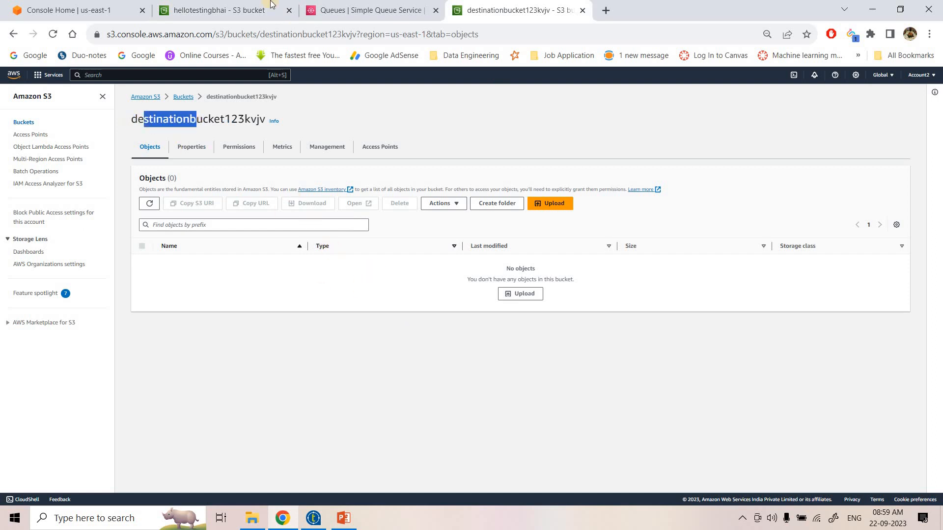
key("ctrl+2")
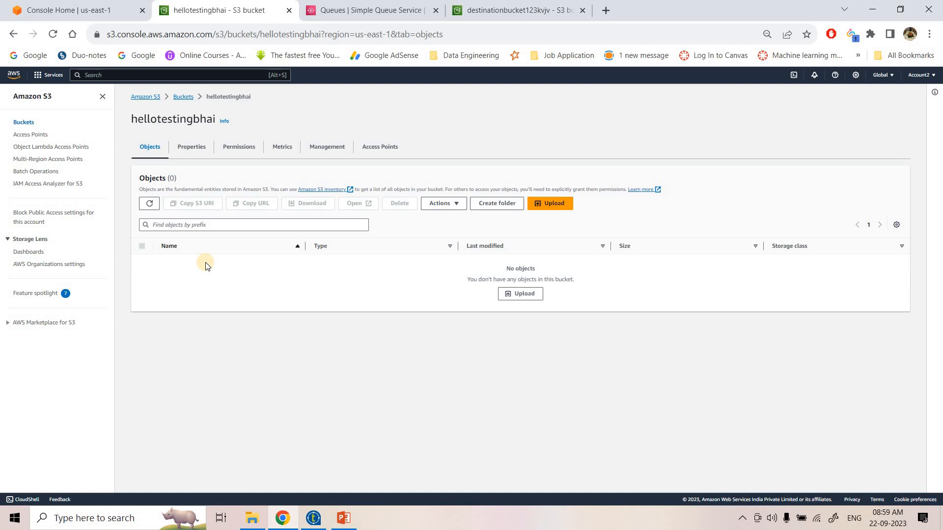
left_click(470, 12)
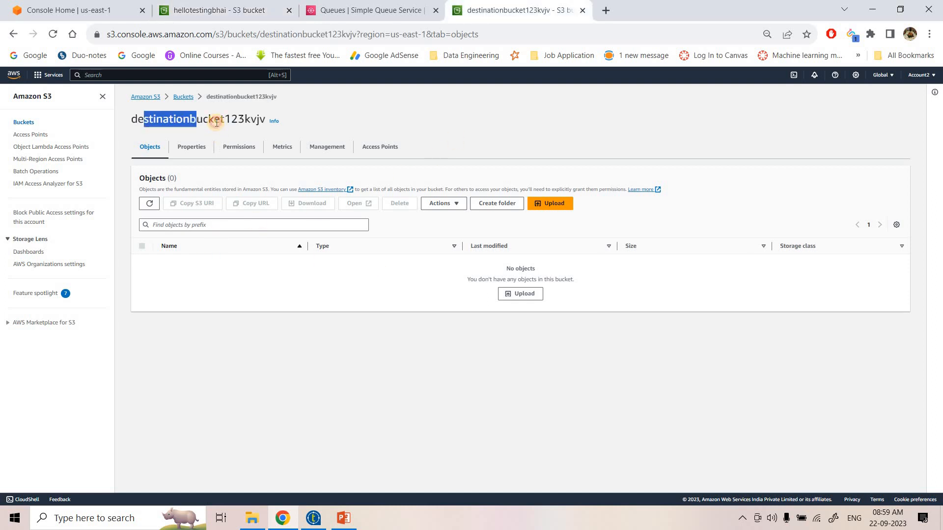
left_click(216, 10)
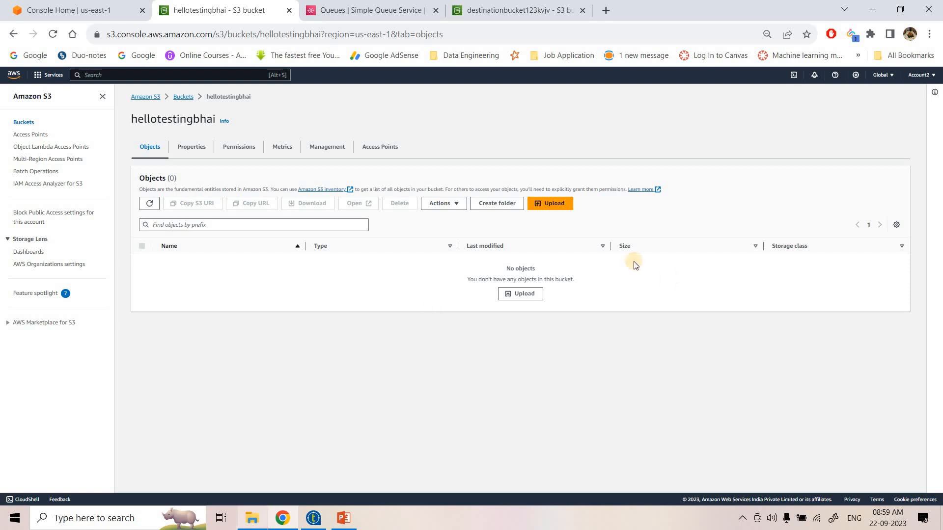
Upload Setosa.csv from the iris_flower folder in File Explorer to the hellotestingbhai bucket and return to its object list.
key("alt+Tab")
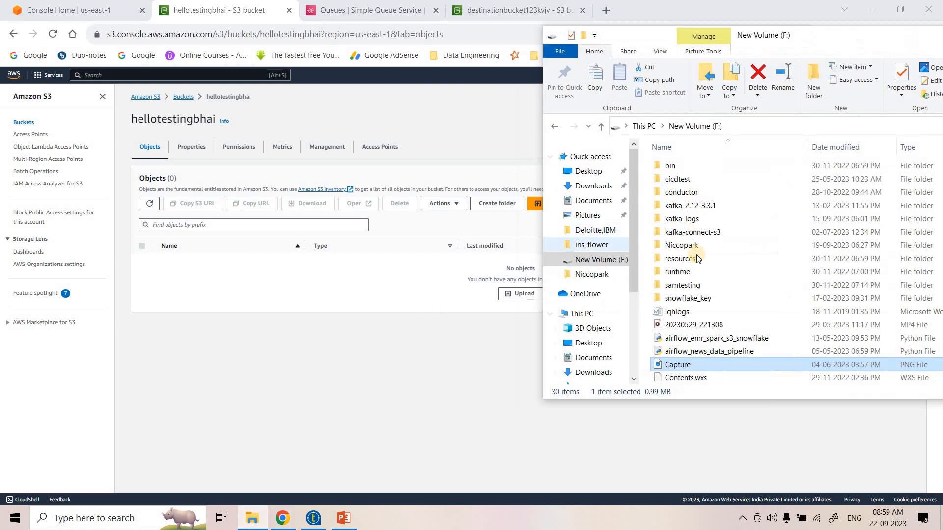
left_click(592, 173)
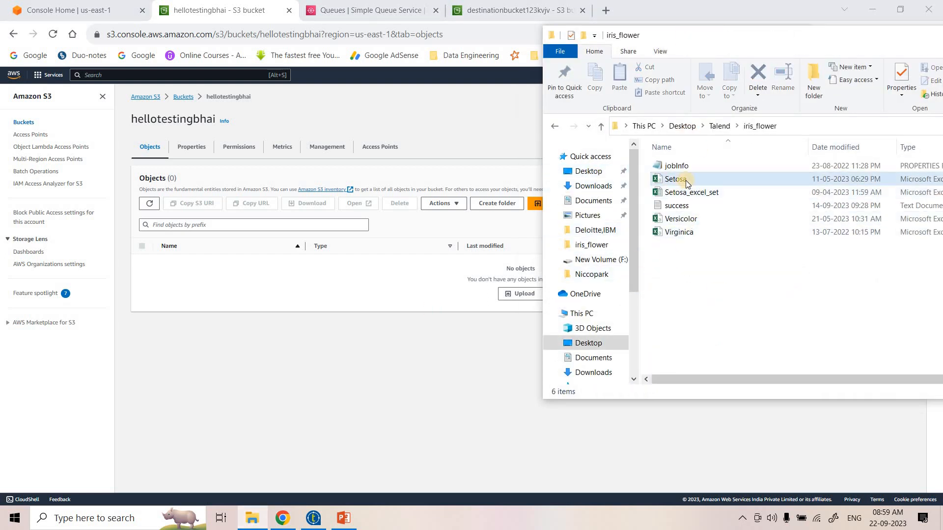
left_click_drag(708, 181, 479, 286)
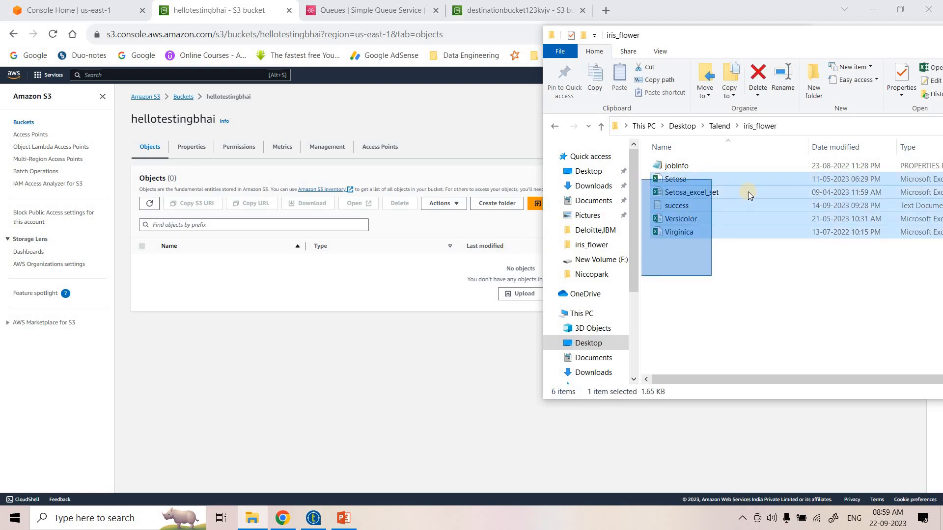
left_click(740, 181)
left_click_drag(740, 180, 139, 236)
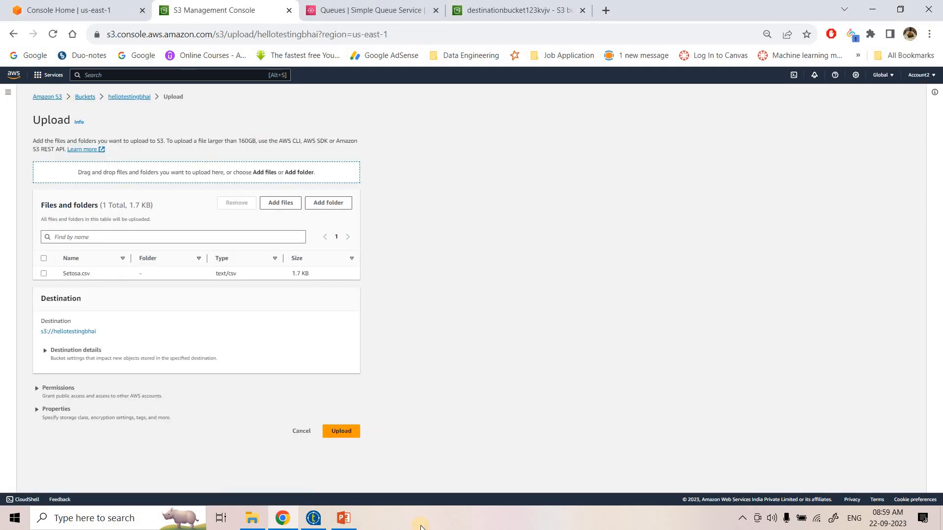
left_click(343, 434)
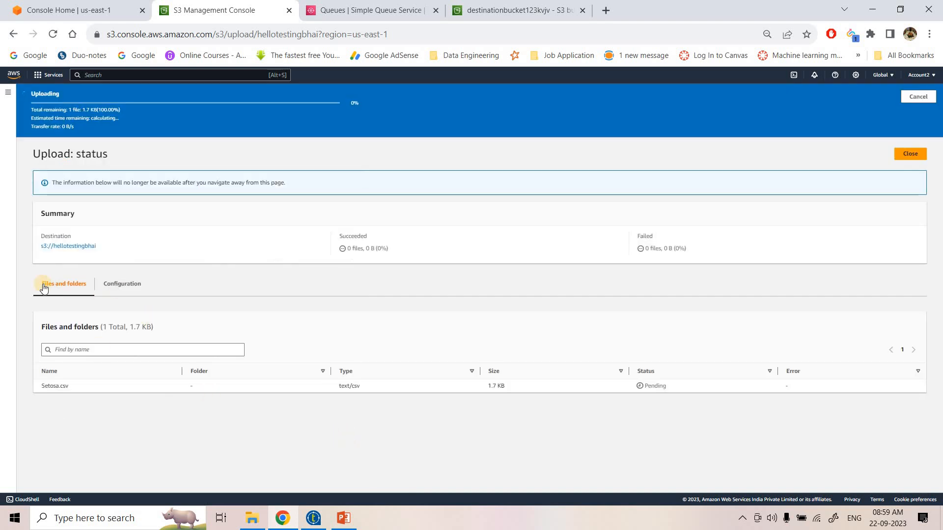
left_click(85, 227)
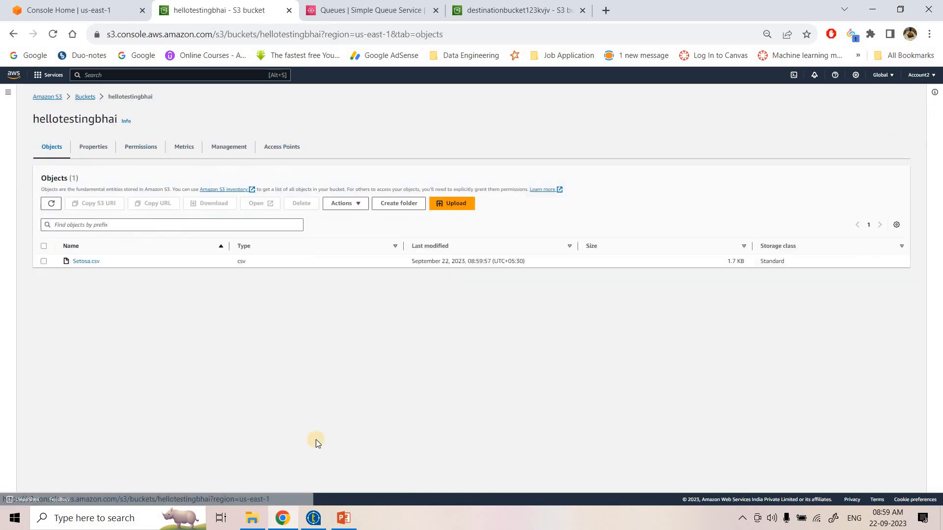
Check the objects in destinationbucket123kvjv before running the job.
key("alt+Tab")
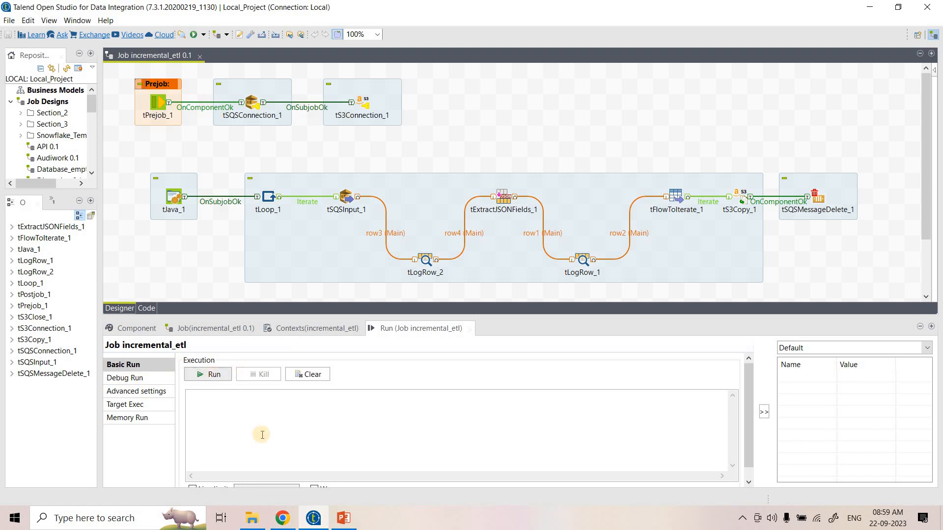
key("alt+Tab")
left_click(534, 3)
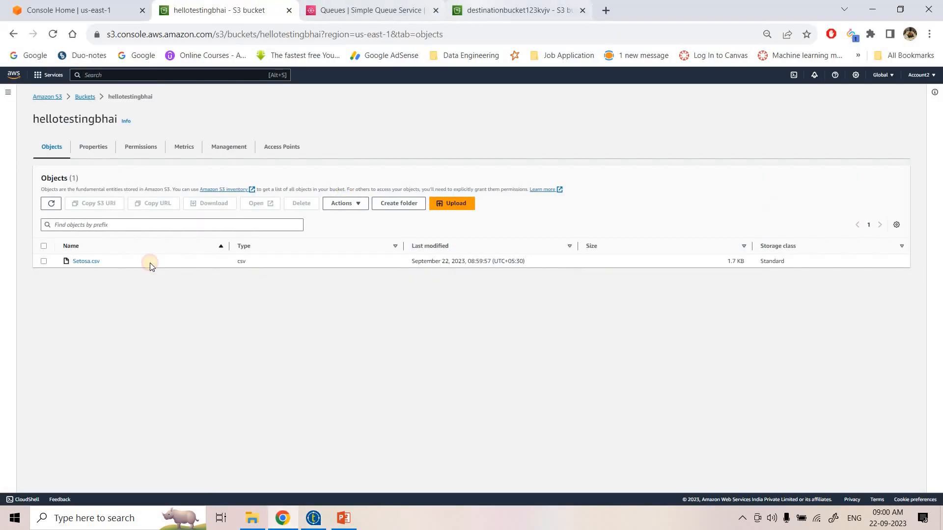
left_click(157, 202)
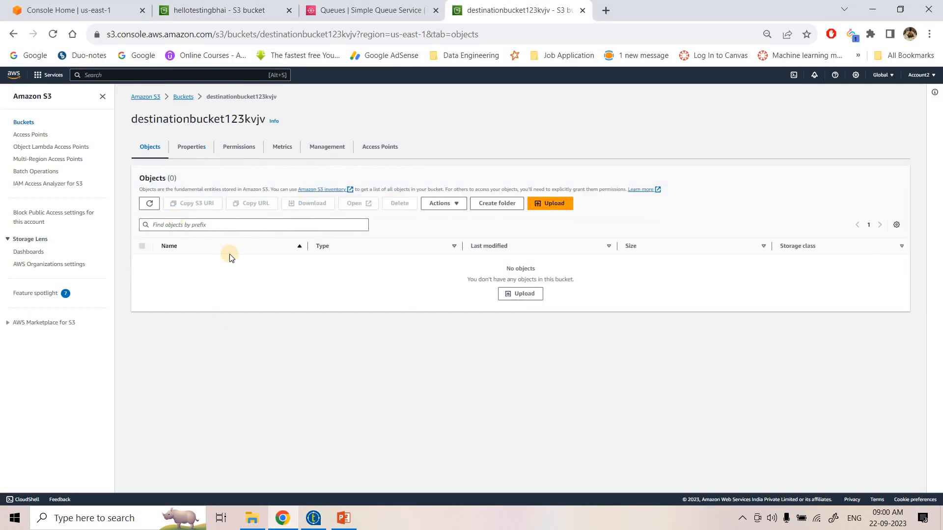
Run the incremental_etl job in Talend Open Studio and enlarge its output console.
left_click(313, 518)
left_click(214, 377)
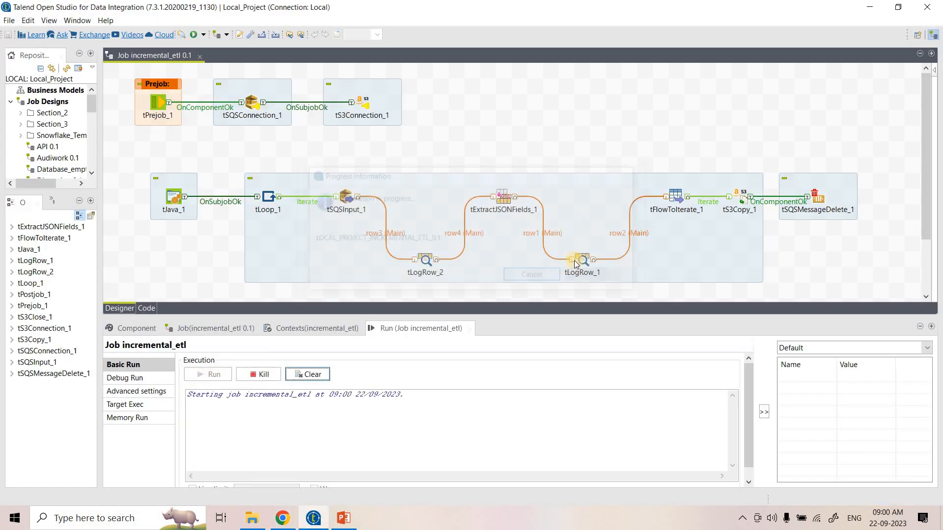
left_click_drag(575, 276, 582, 203)
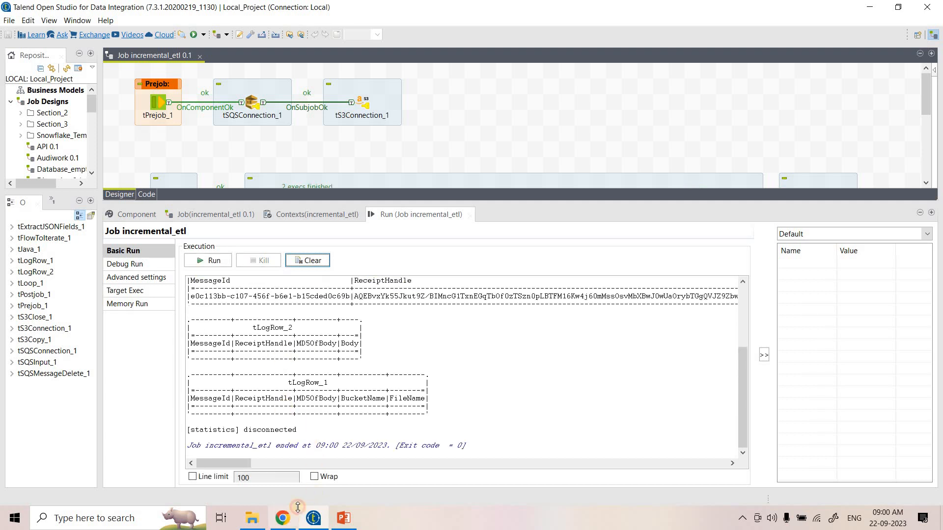
Refresh the destinationbucket123kvjv object list in Chrome and compare it with the hellotestingbhai bucket.
left_click(283, 517)
left_click(149, 204)
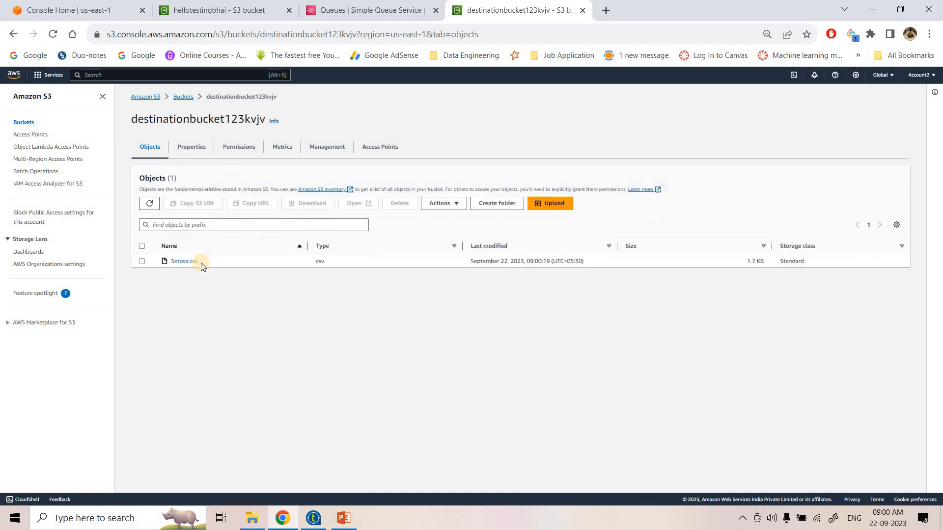
left_click_drag(205, 261, 170, 260)
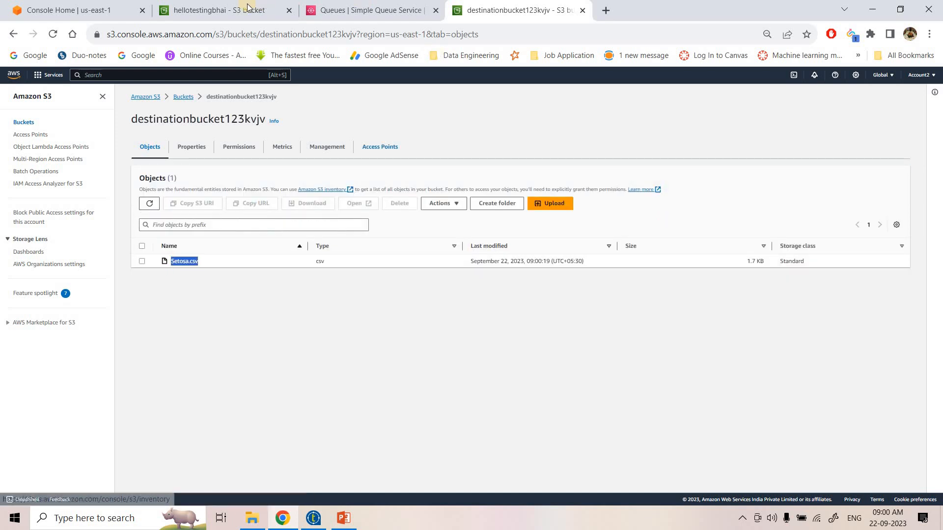
key("ctrl+2")
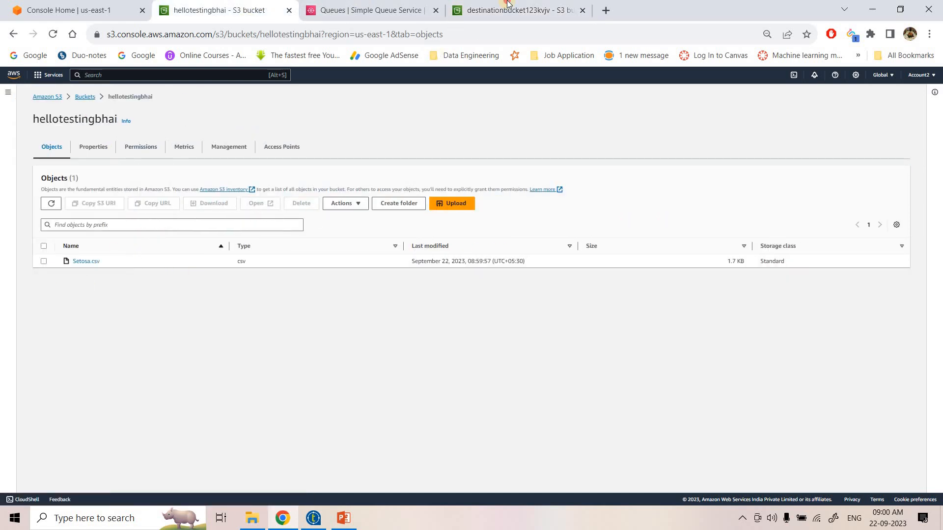
left_click(508, 4)
Upload Versicolor.csv and Virginica.csv from the iris_flower folder to the hellotestingbhai bucket and return to its object list.
left_click(221, 10)
left_click(252, 518)
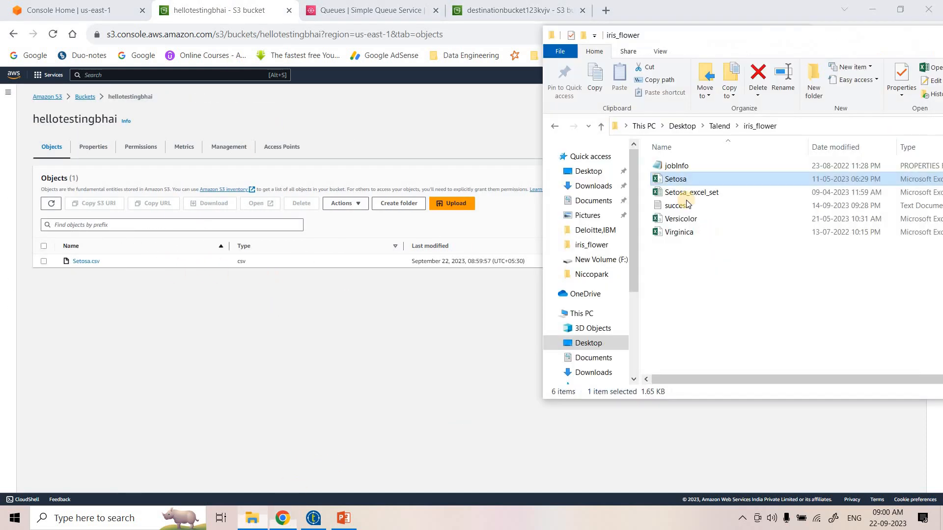
left_click(681, 232)
left_click(702, 219, "shift")
left_click_drag(696, 217, 304, 344)
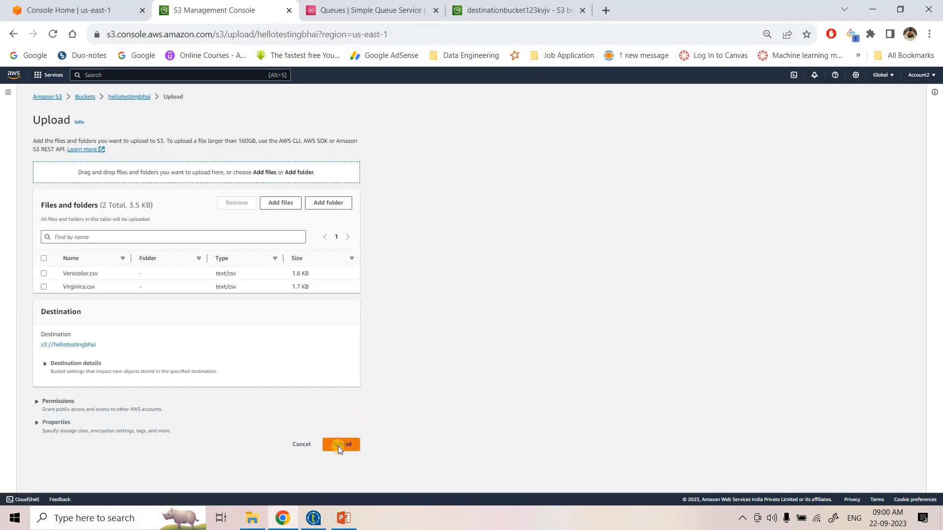
left_click(338, 446)
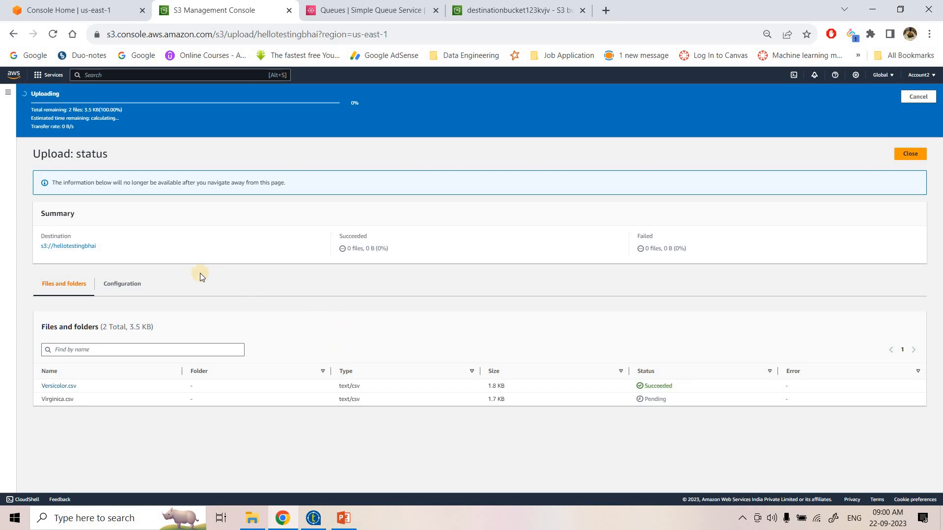
left_click(80, 222)
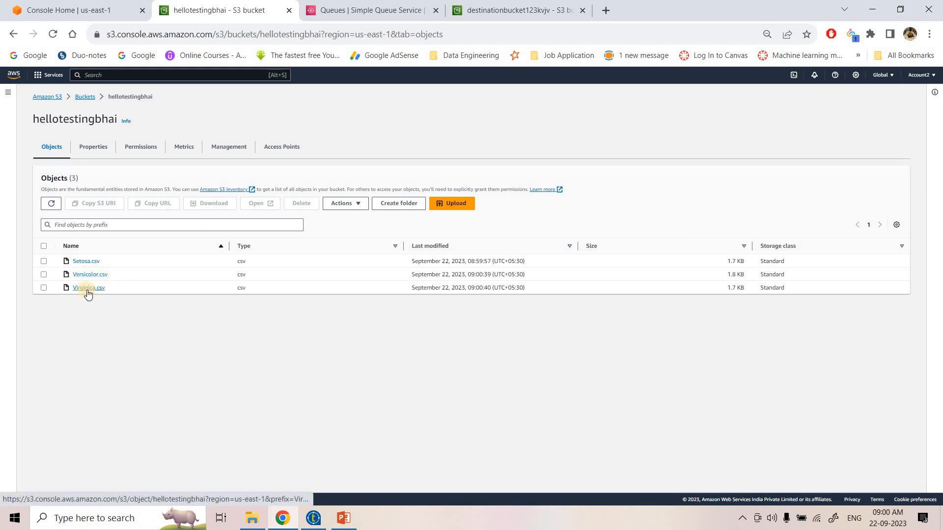
Compare the source bucket's three CSV files with the refreshed object list of destinationbucket123kvjv.
left_click_drag(72, 262, 118, 263)
left_click(518, 11)
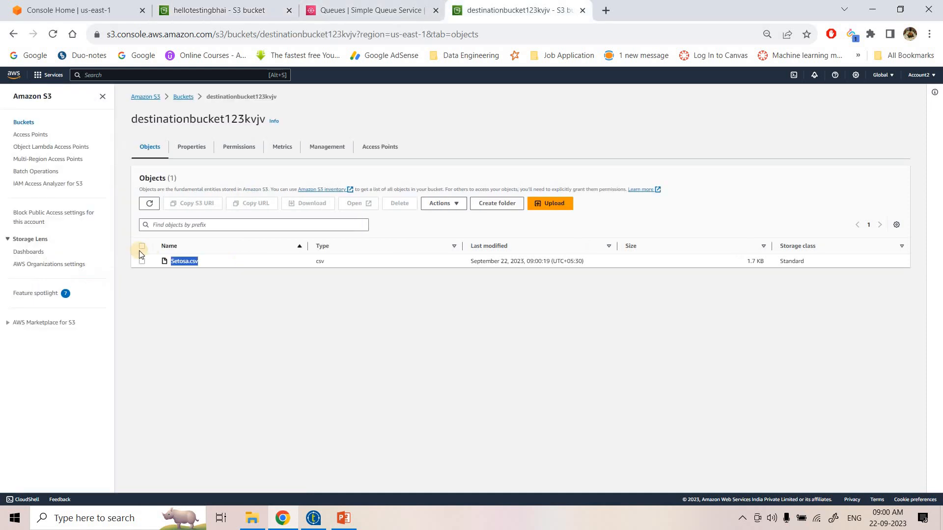
left_click(150, 204)
left_click(216, 10)
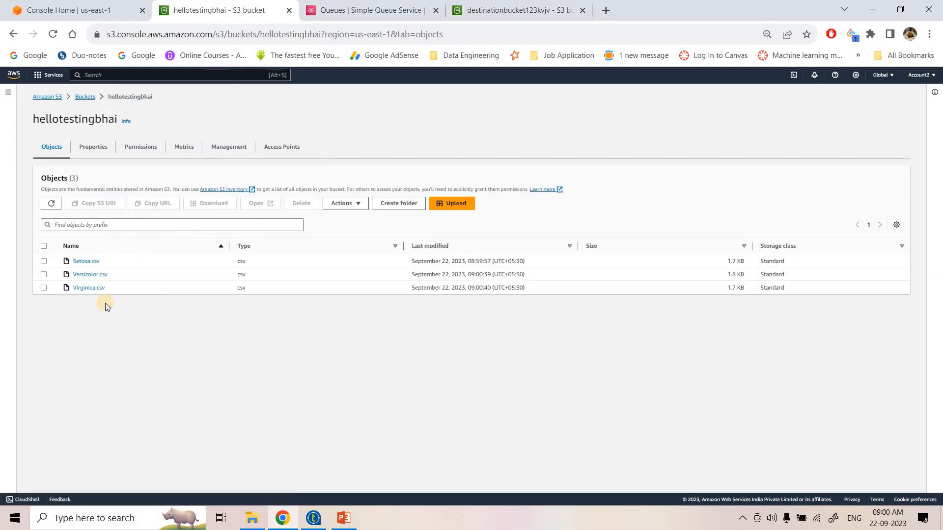
Run the incremental_etl job again in Talend Open Studio and refresh the destinationbucket123kvjv object list in Chrome.
left_click(313, 517)
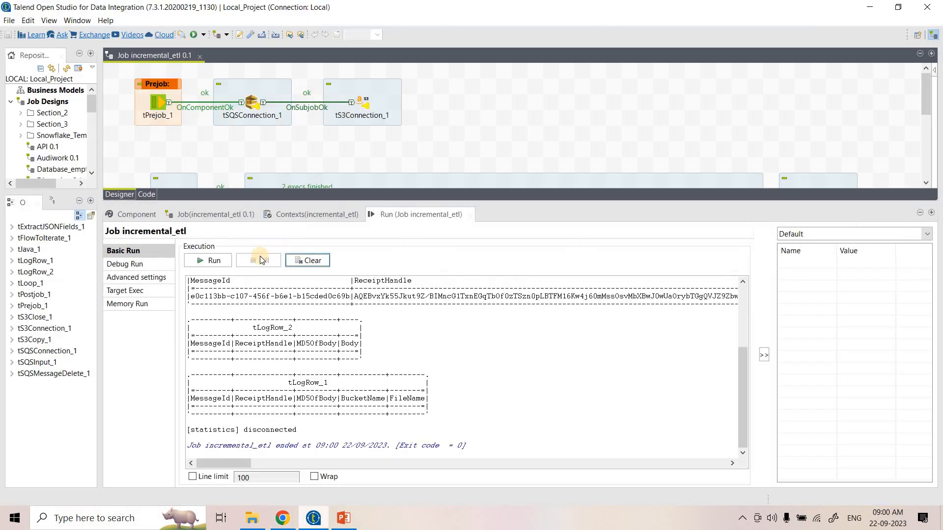
left_click(211, 262)
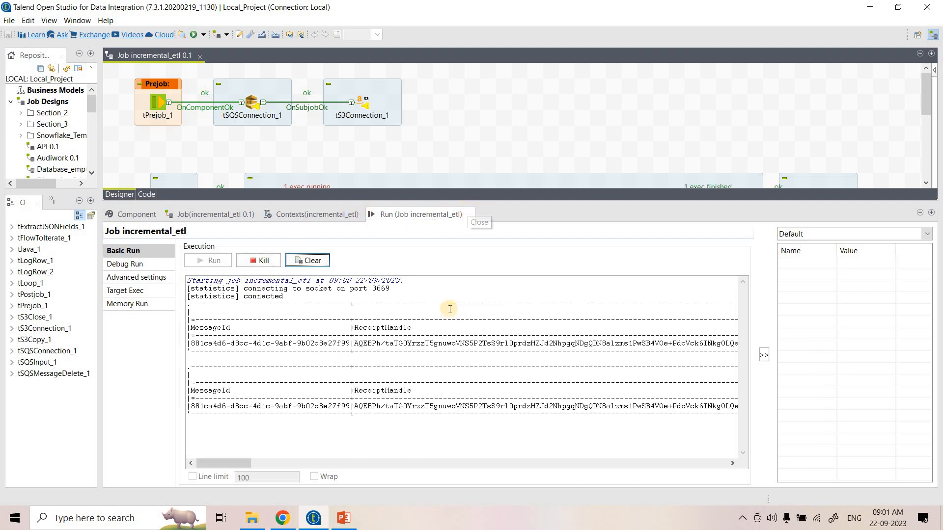
left_click(283, 520)
left_click(488, 6)
left_click(149, 203)
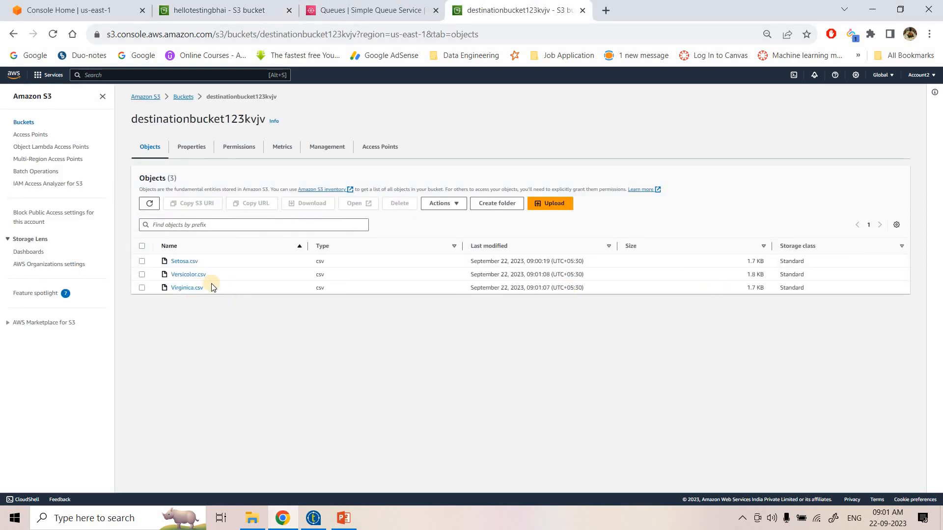
Examine the names and last-modified times of the CSV files in the destination bucket.
left_click_drag(174, 284, 158, 276)
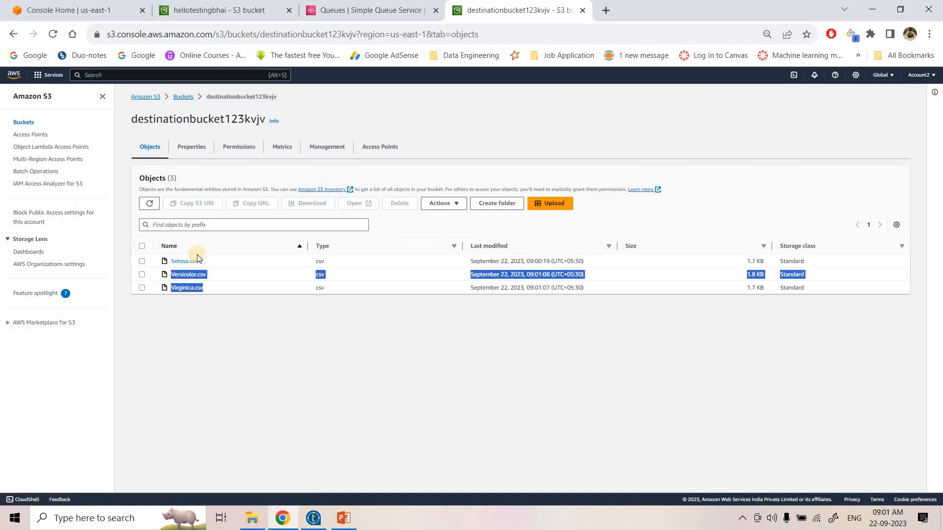
left_click_drag(550, 261, 526, 274)
left_click(499, 285)
left_click(553, 286)
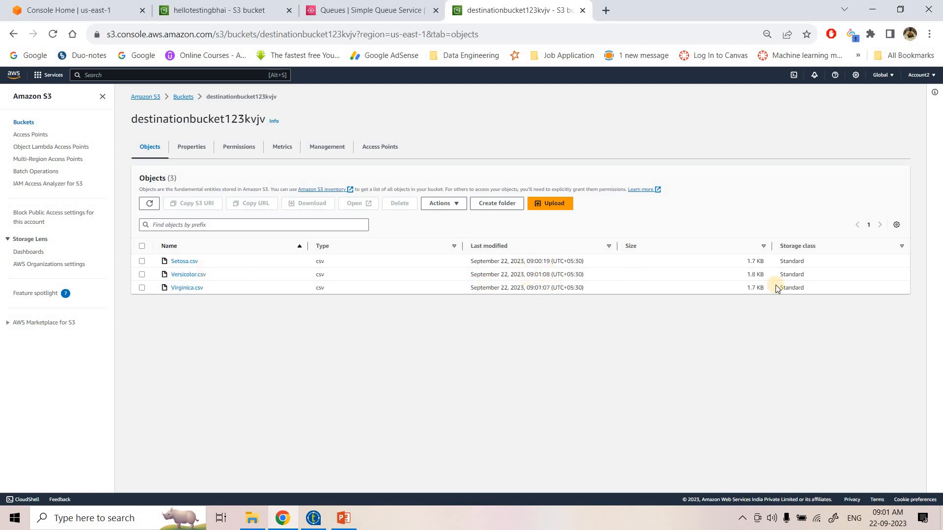
left_click_drag(179, 290, 314, 302)
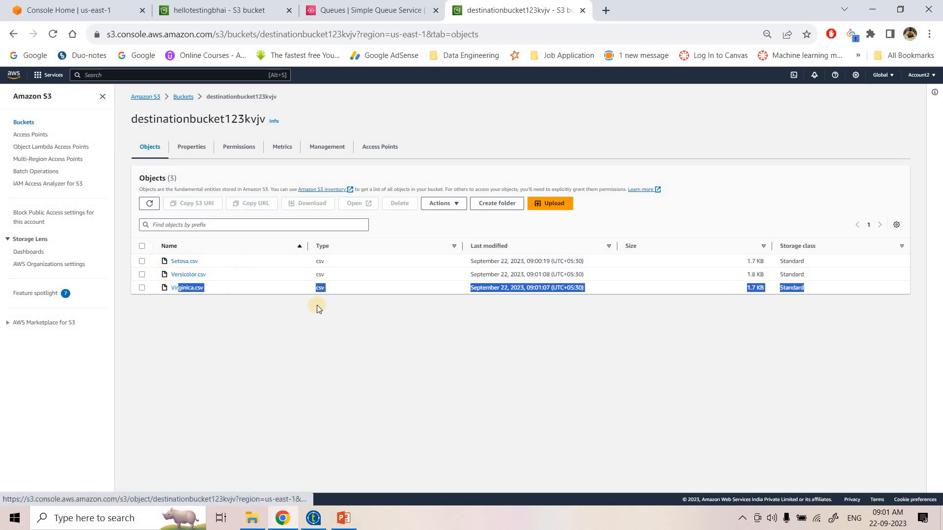
Review the event notification in the hellotestingbhai bucket's properties, including its event types and destination type.
left_click(283, 319)
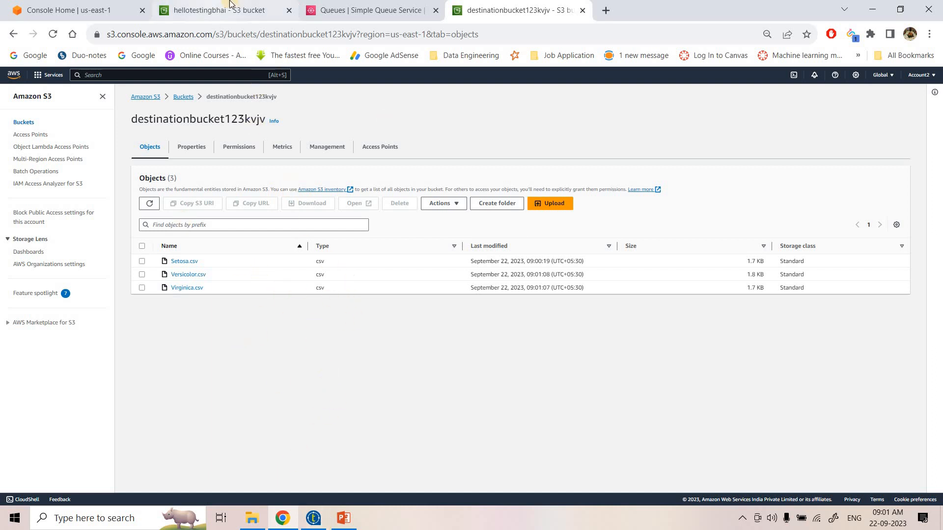
left_click(241, 11)
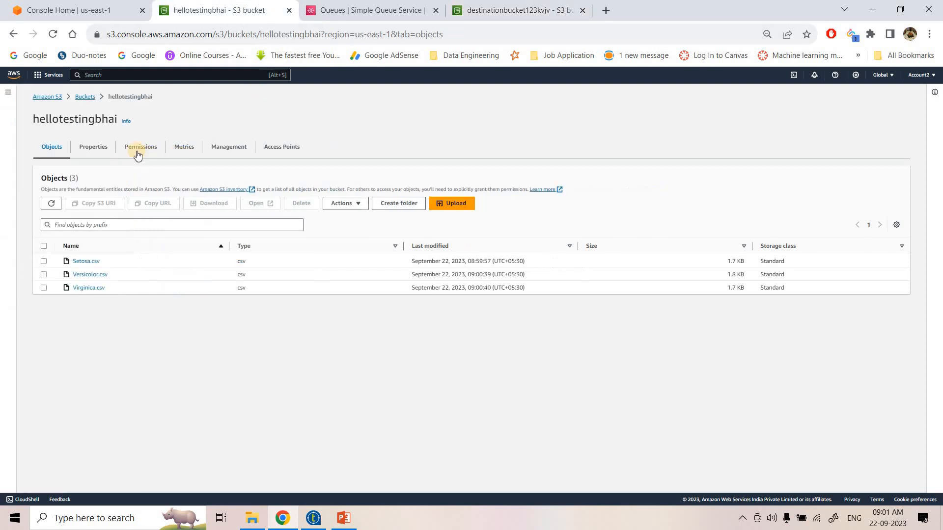
left_click(94, 148)
scroll(242, 269, "down", 2)
scroll(241, 269, "down", 12)
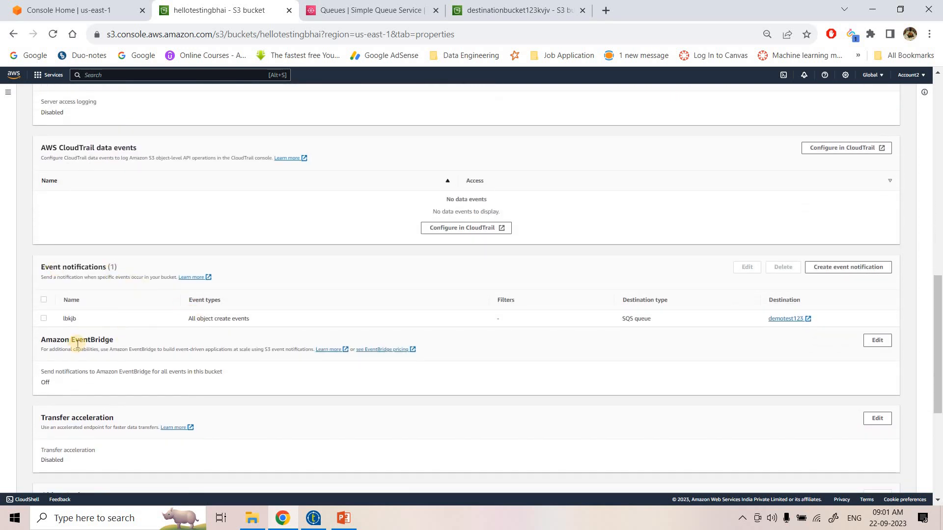
left_click_drag(189, 321, 251, 318)
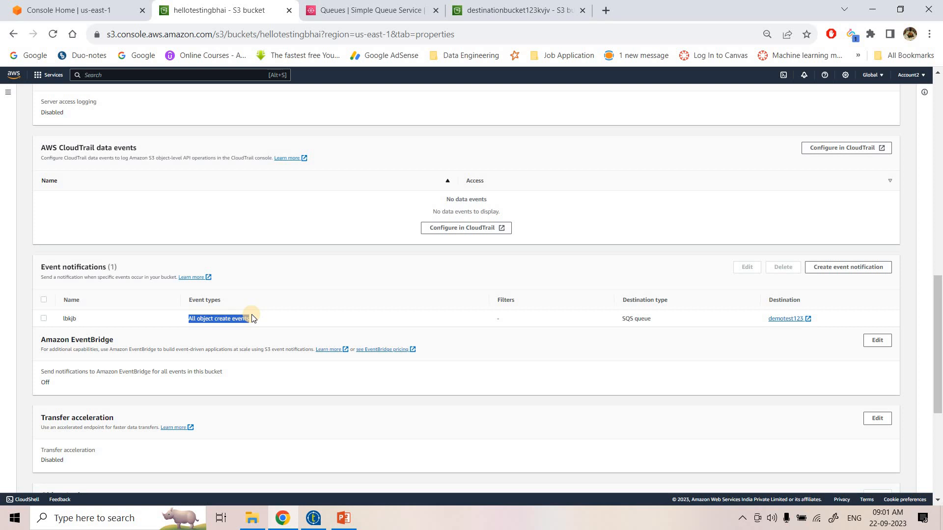
triple_click(650, 319)
left_click_drag(650, 319, 649, 321)
left_click(605, 227)
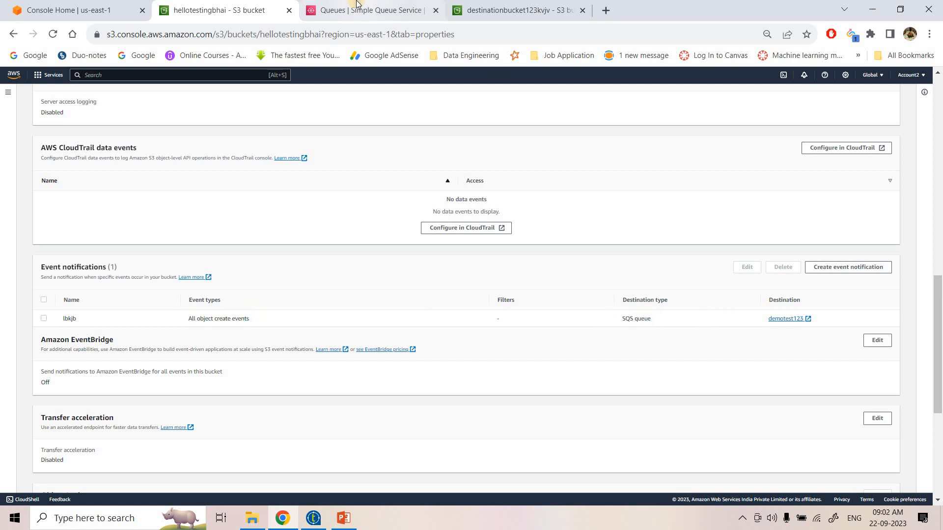
Check the demotest123 queue in Amazon SQS and return the hellotestingbhai bucket to its object list.
left_click(357, 4)
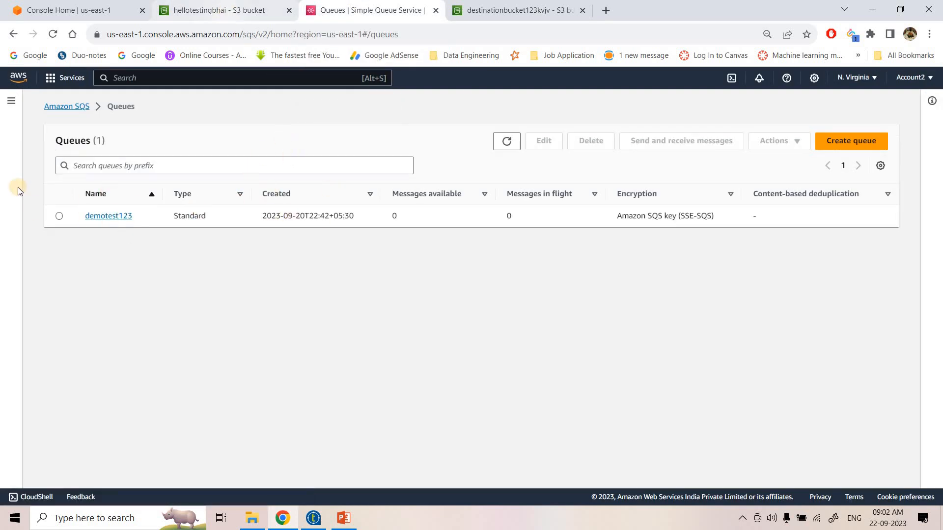
left_click(227, 10)
scroll(241, 218, "up", 10)
scroll(241, 218, "up", 5)
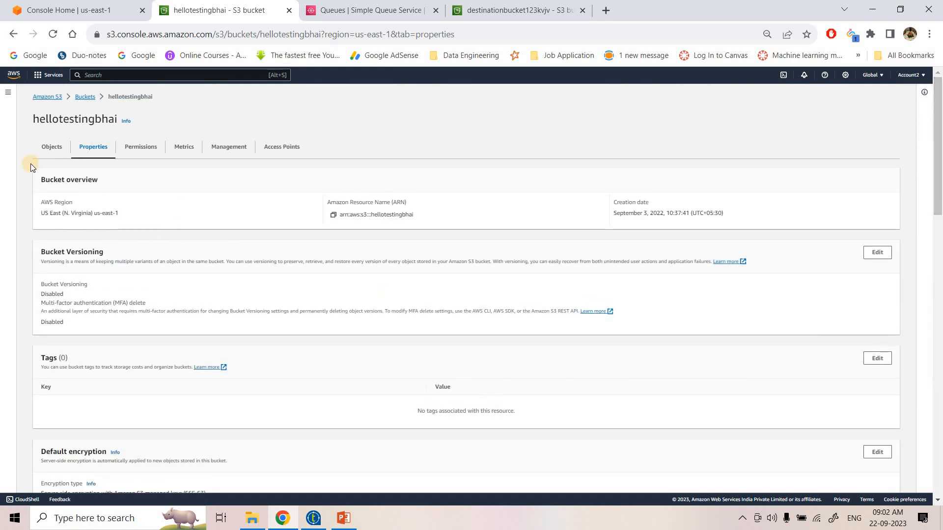
left_click(51, 147)
left_click(352, 5)
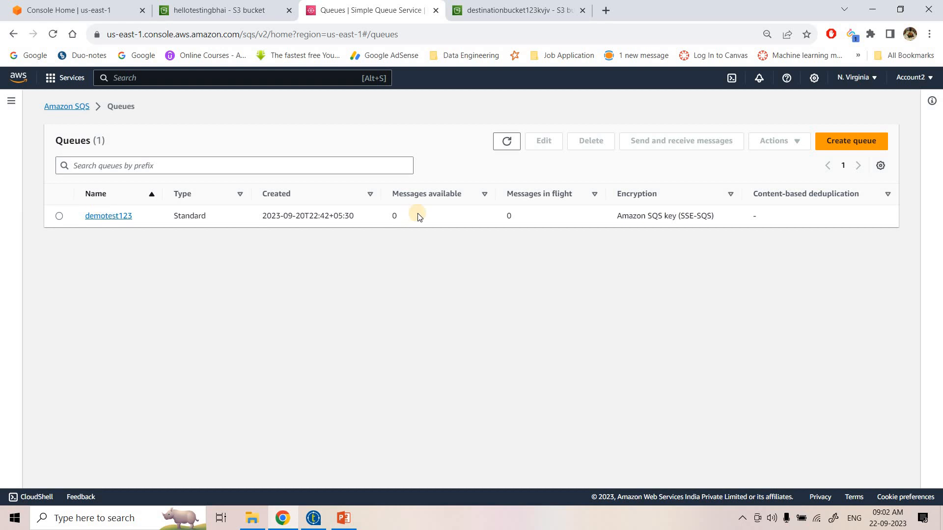
Switch to Talend Open Studio and review the settings of tSQSConnection_1 and tS3Connection_1, and the queue URL of tSQSInput_1.
key("alt+Tab")
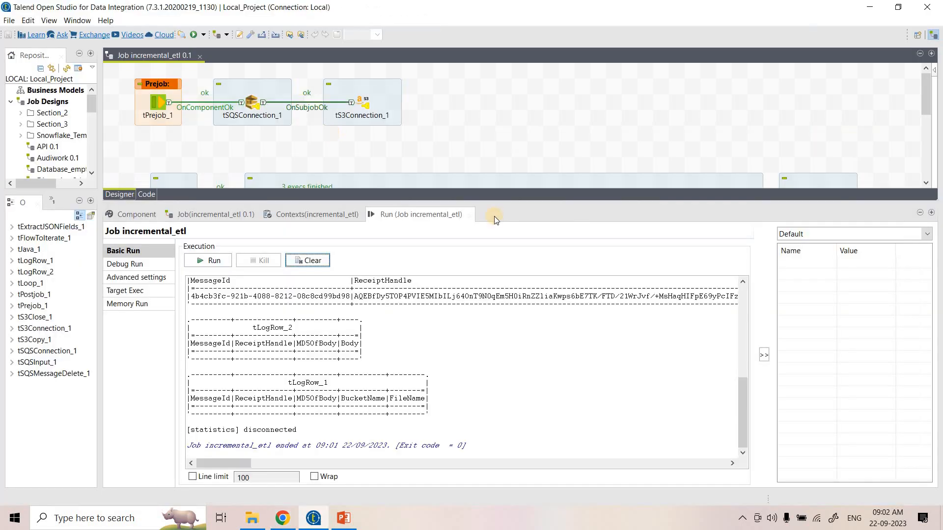
left_click_drag(498, 202, 500, 334)
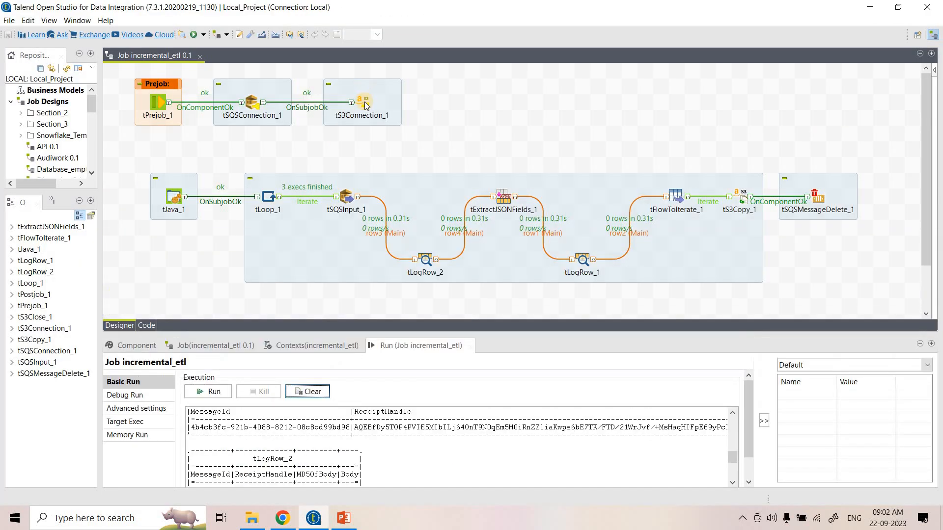
double_click(252, 102)
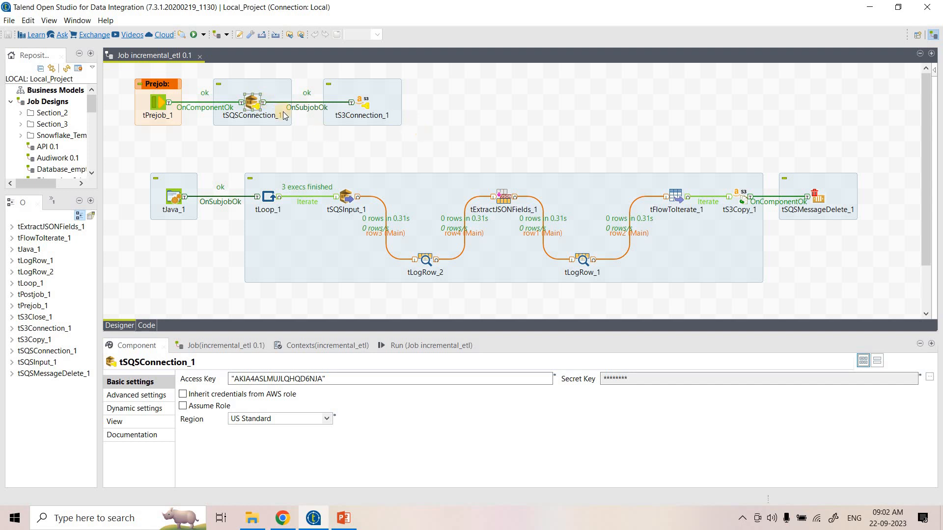
left_click(363, 106)
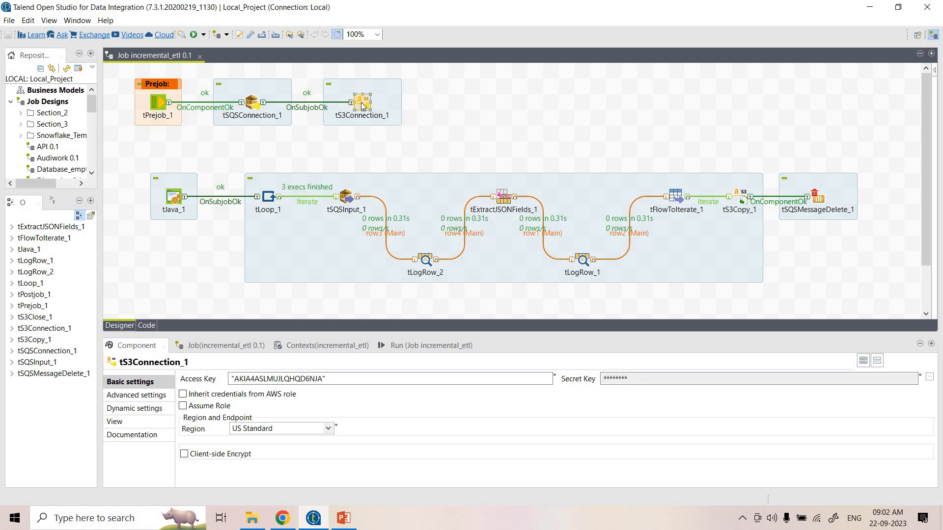
left_click(345, 197)
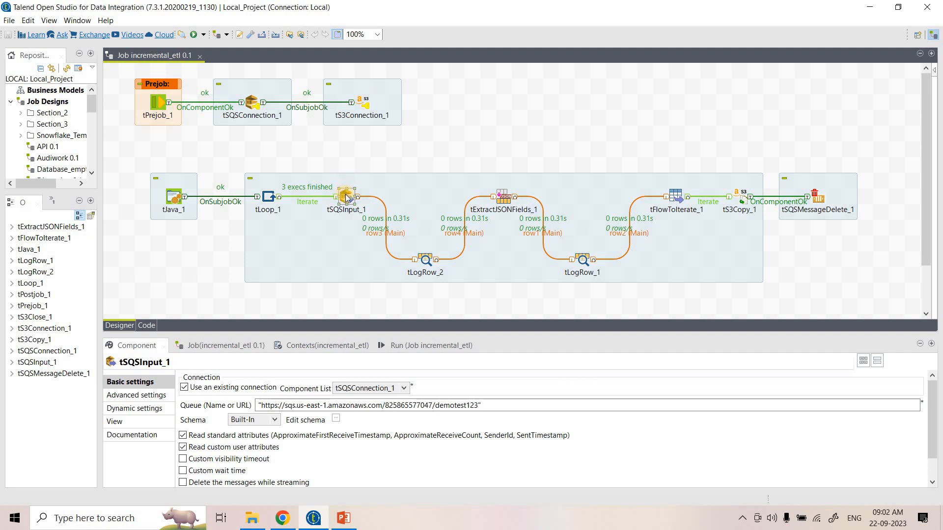
left_click_drag(481, 406, 196, 401)
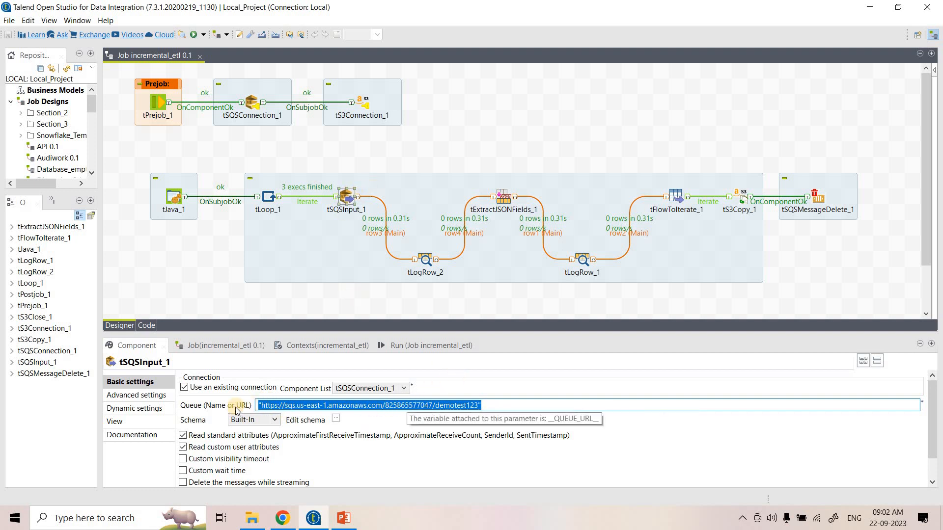
Inspect the tLogRow_2 component and its run log output, reading across the first message from MessageId and ReceiptHandle to Body.
left_click(427, 258)
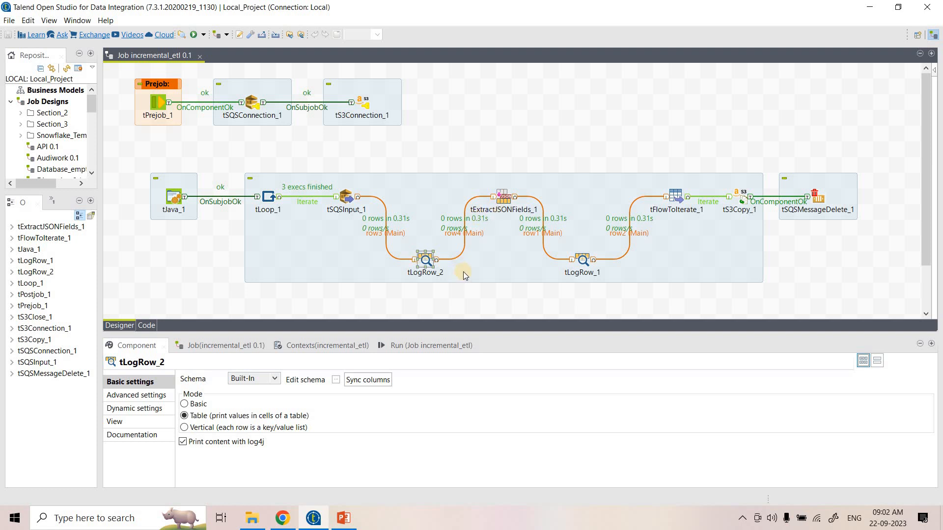
left_click(401, 346)
left_click_drag(520, 329, 526, 171)
left_click_drag(740, 366, 744, 263)
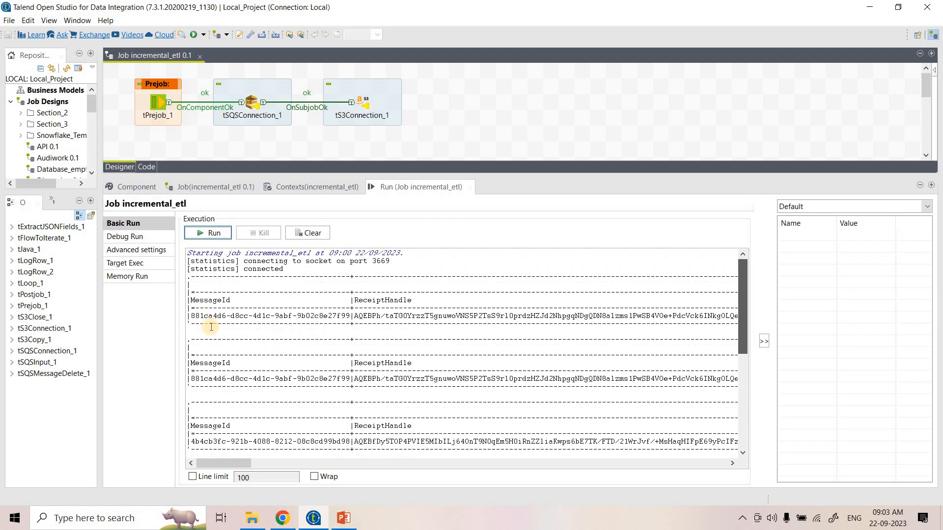
left_click_drag(193, 315, 348, 315)
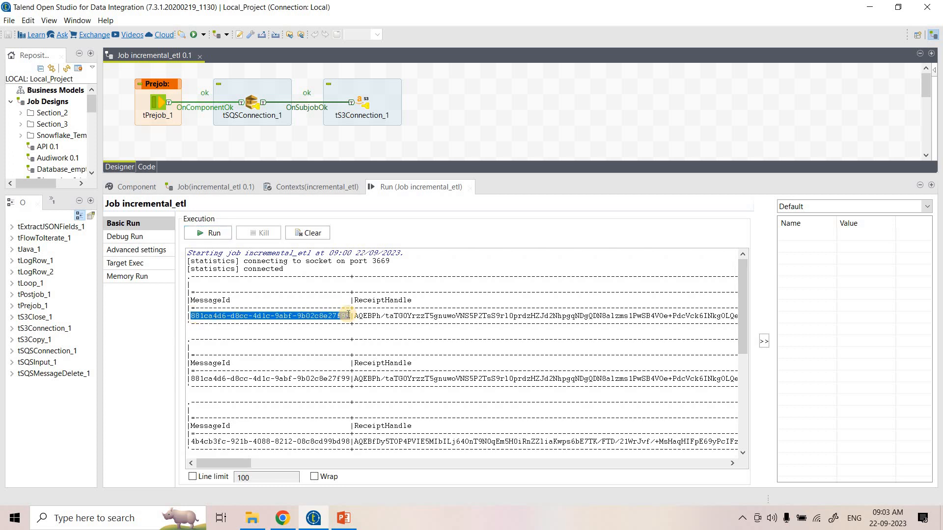
left_click(264, 464)
left_click_drag(232, 316, 568, 315)
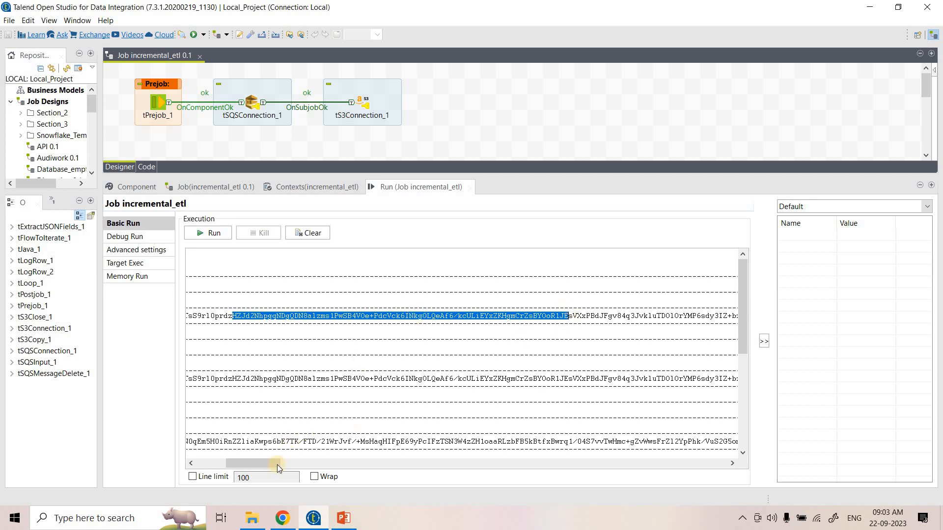
left_click_drag(269, 467, 407, 464)
left_click_drag(480, 301, 519, 304)
left_click_drag(400, 463, 442, 466)
double_click(256, 301)
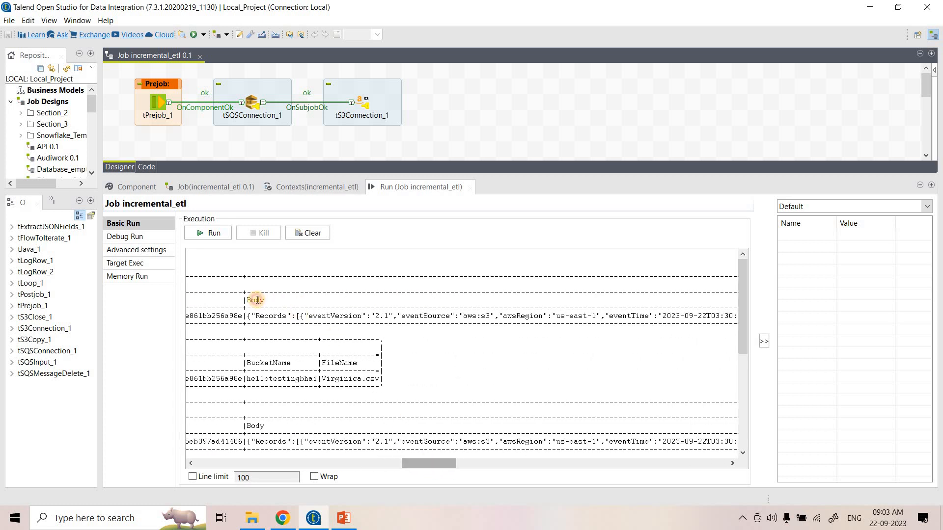
Copy the first message's full Body JSON from the run log and format it in JSON Formatter & Validator in Chrome.
left_click_drag(248, 315, 730, 316)
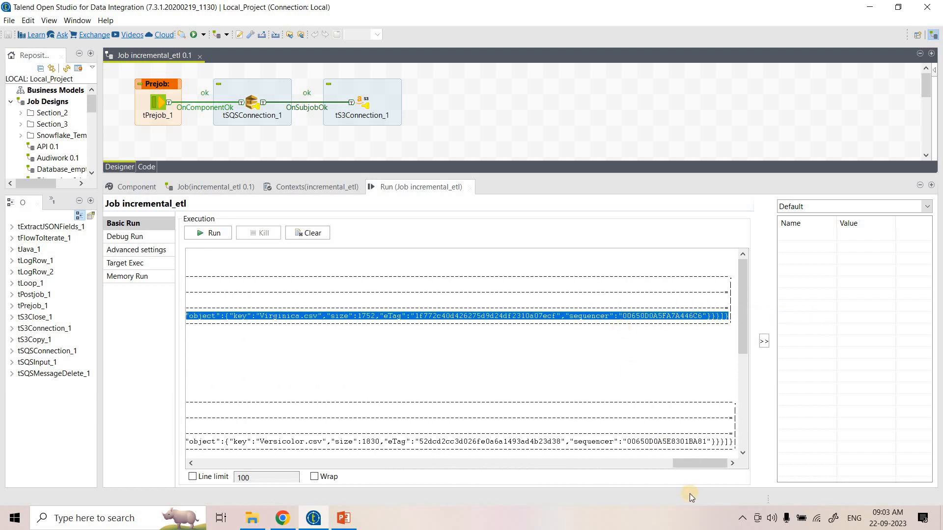
left_click_drag(706, 463, 417, 474)
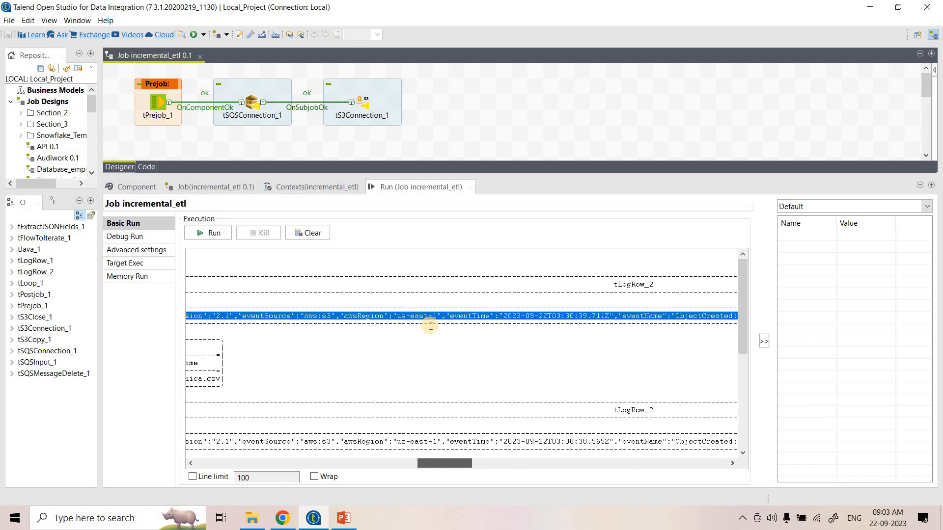
left_click(282, 519)
left_click(606, 10)
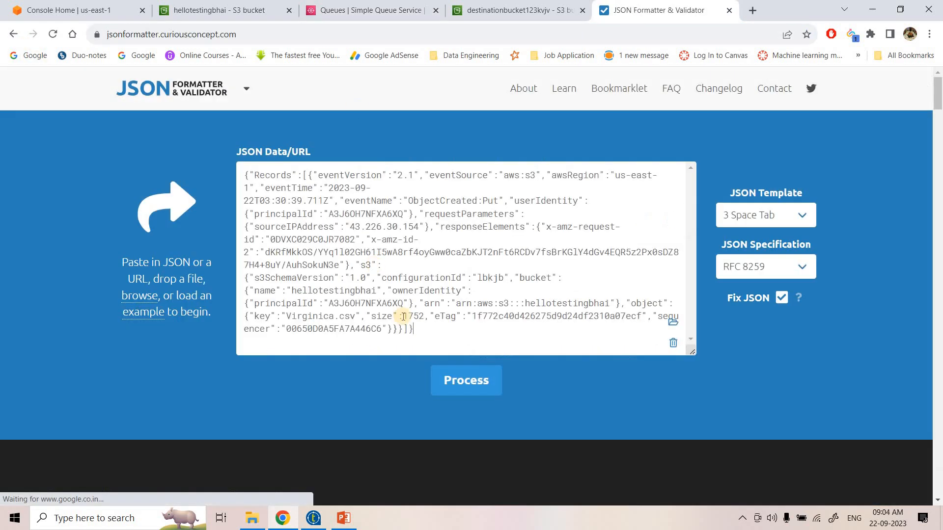
left_click(450, 379)
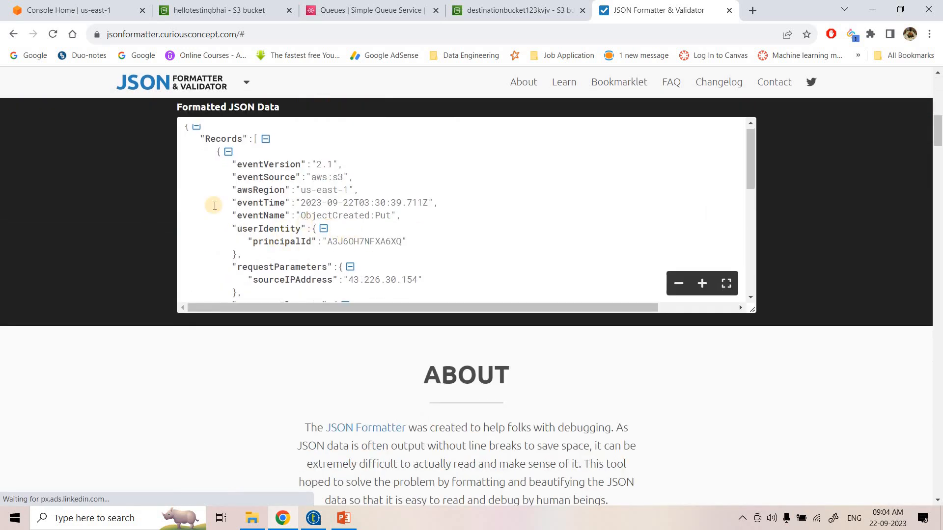
Trace the path to the bucket name in the formatted JSON through the Records, s3, bucket and name keys.
scroll(332, 258, "down", 2)
scroll(333, 258, "down", 4)
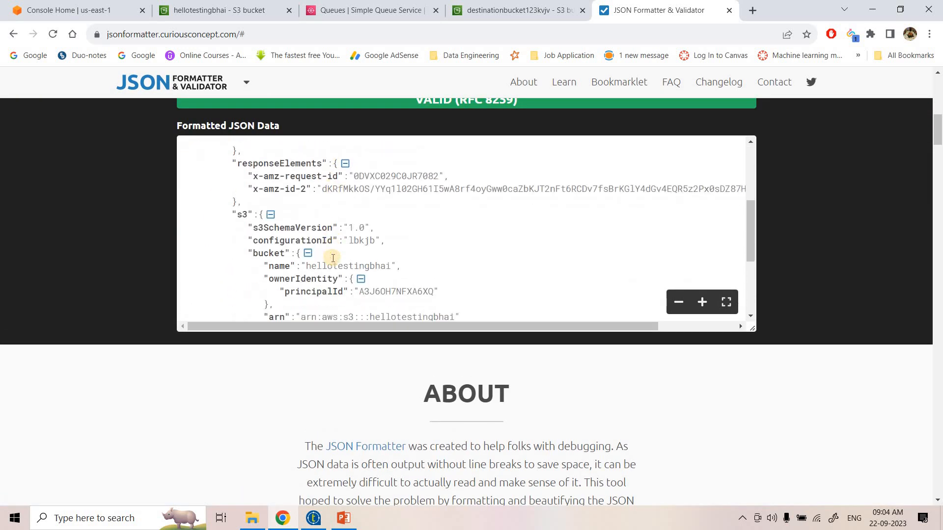
left_click_drag(268, 306, 324, 184)
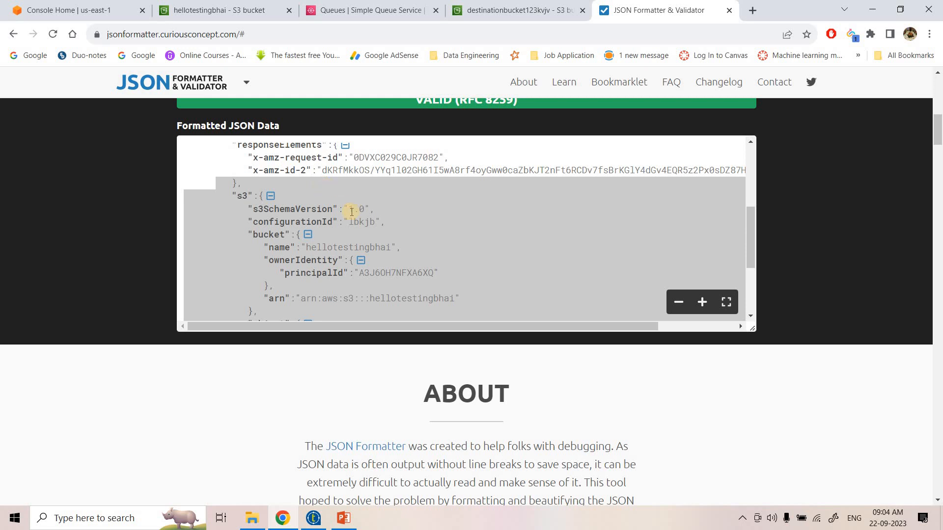
left_click(329, 230)
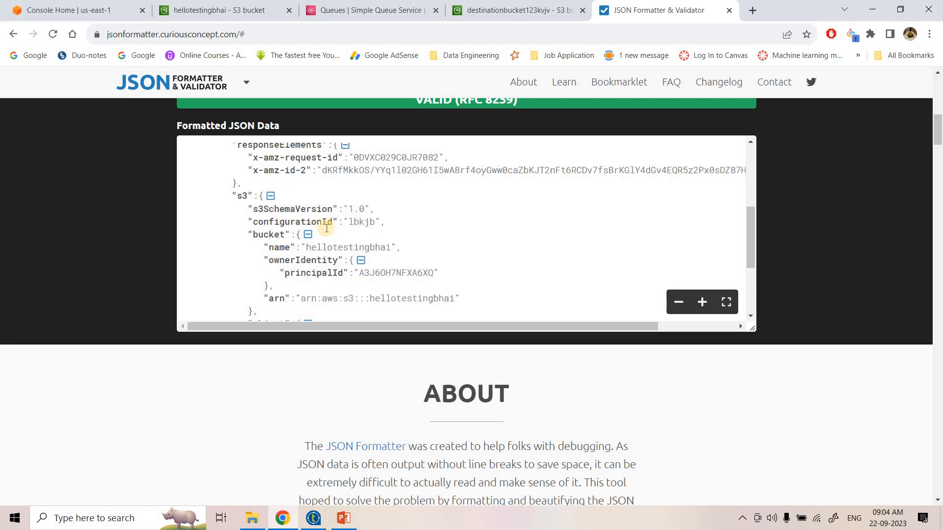
scroll(209, 191, "up", 4)
double_click(238, 166)
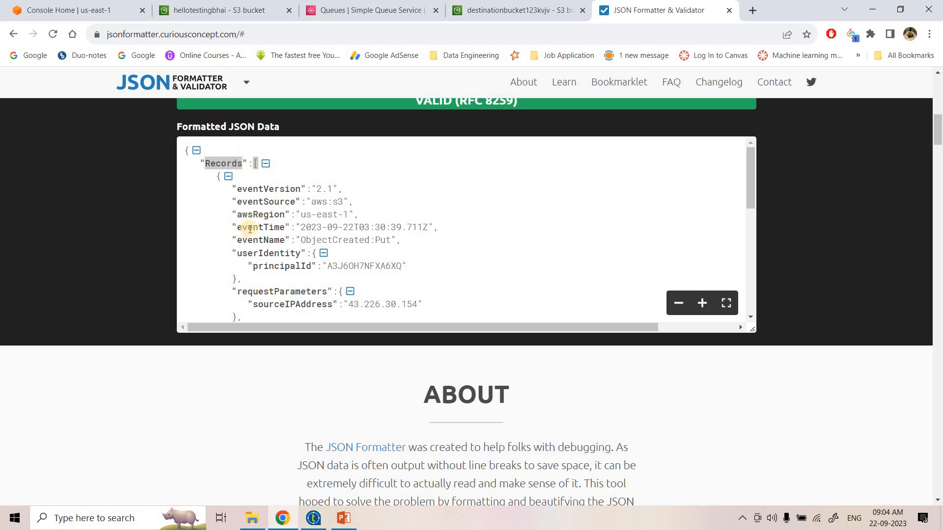
scroll(246, 229, "down", 5)
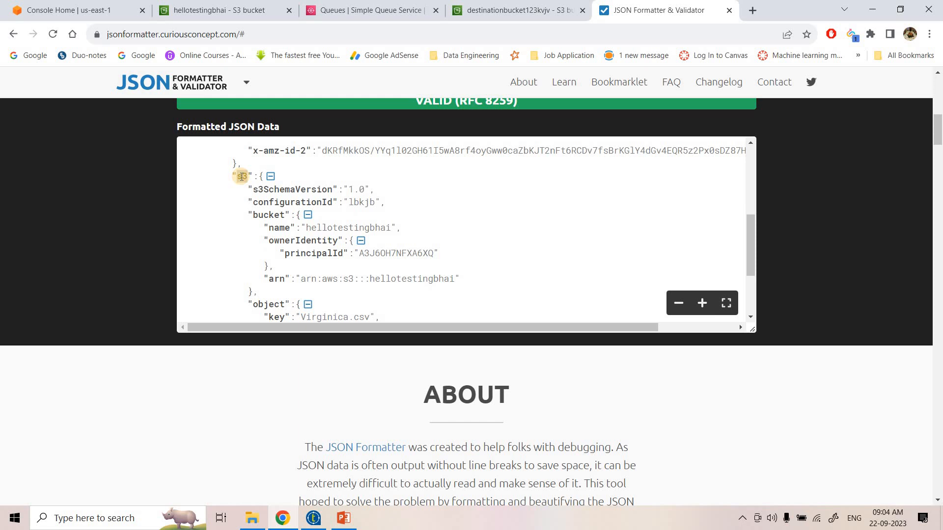
double_click(265, 216)
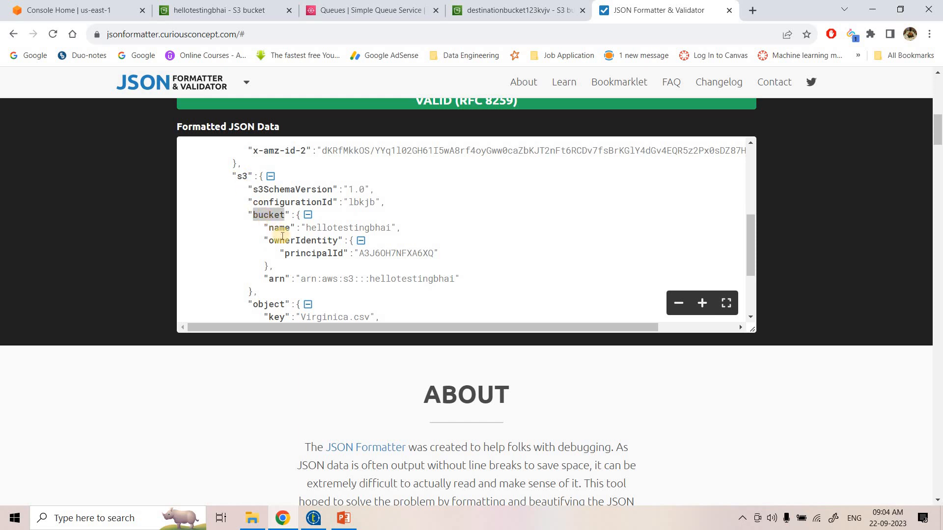
double_click(281, 228)
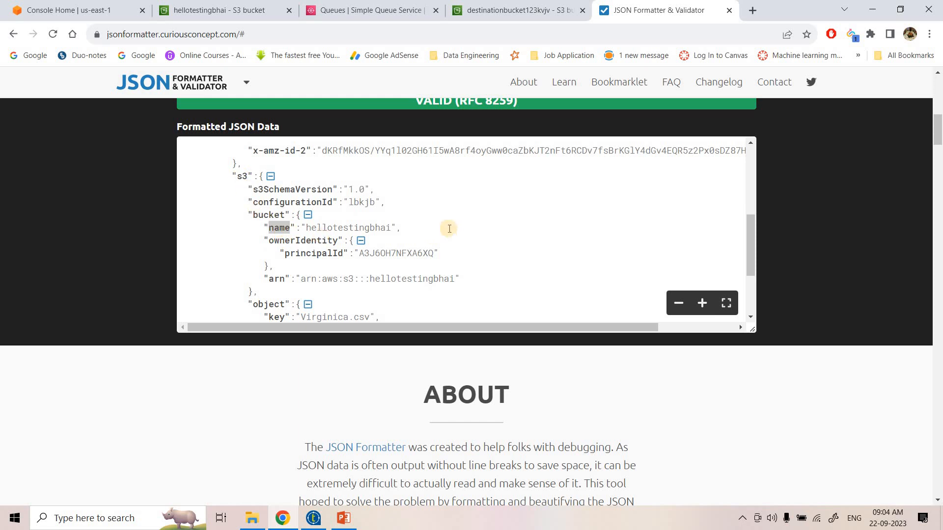
left_click(346, 229)
double_click(346, 230)
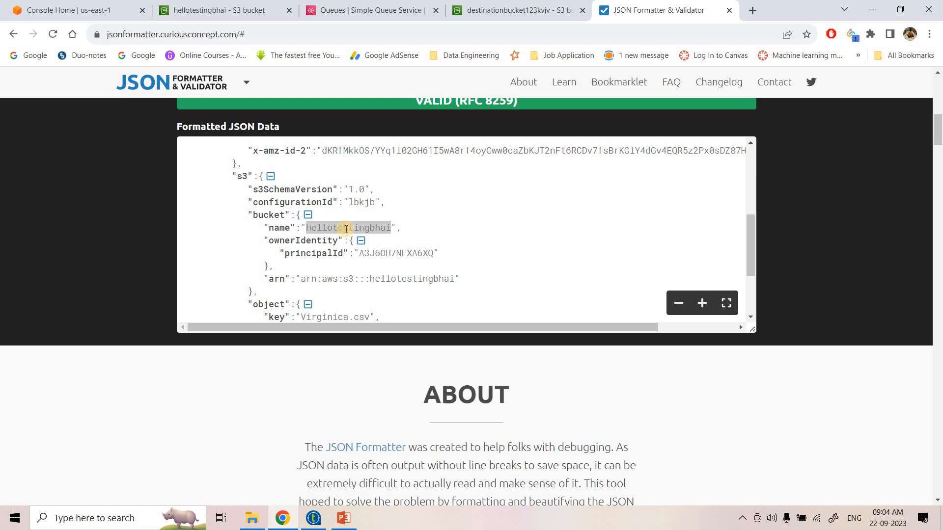
Switch back to Talend Open Studio and examine tExtractJSONFields_1's JSON query mapping for the BucketName and FileName columns.
left_click(313, 518)
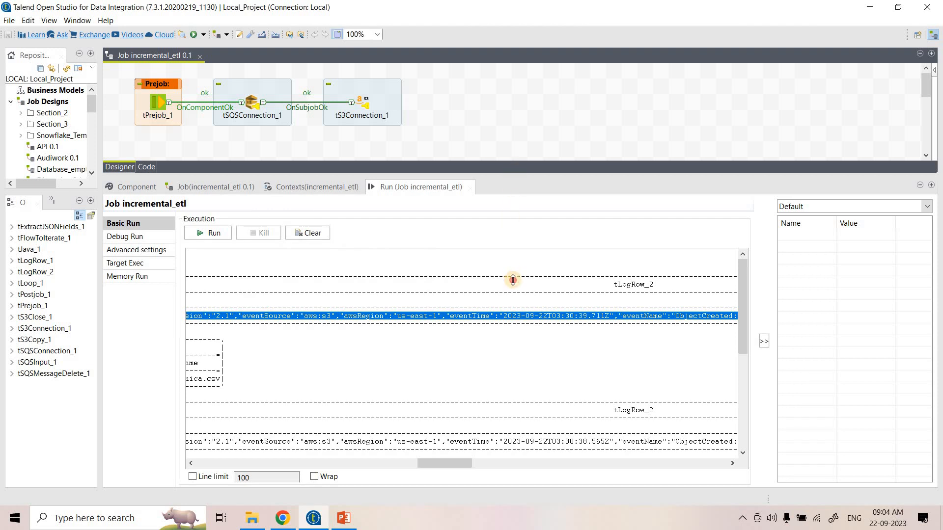
left_click_drag(512, 277, 513, 293)
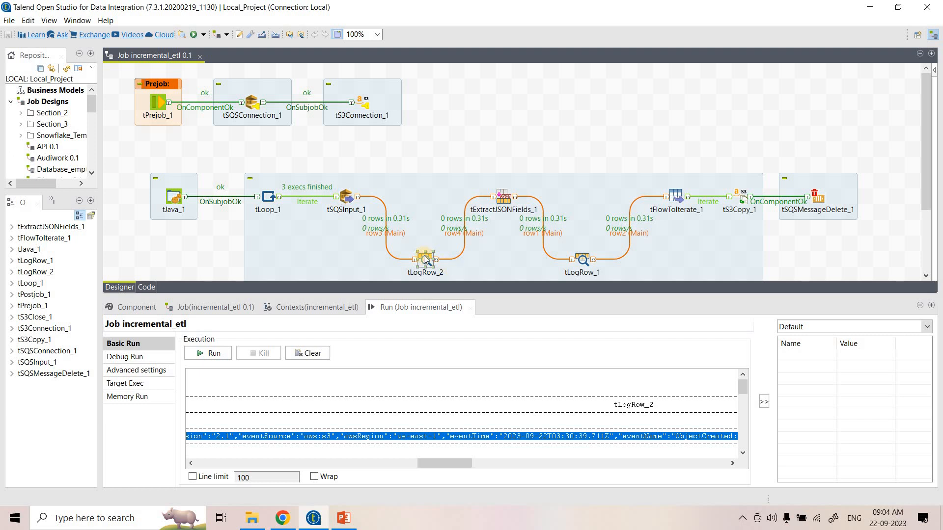
left_click(503, 196)
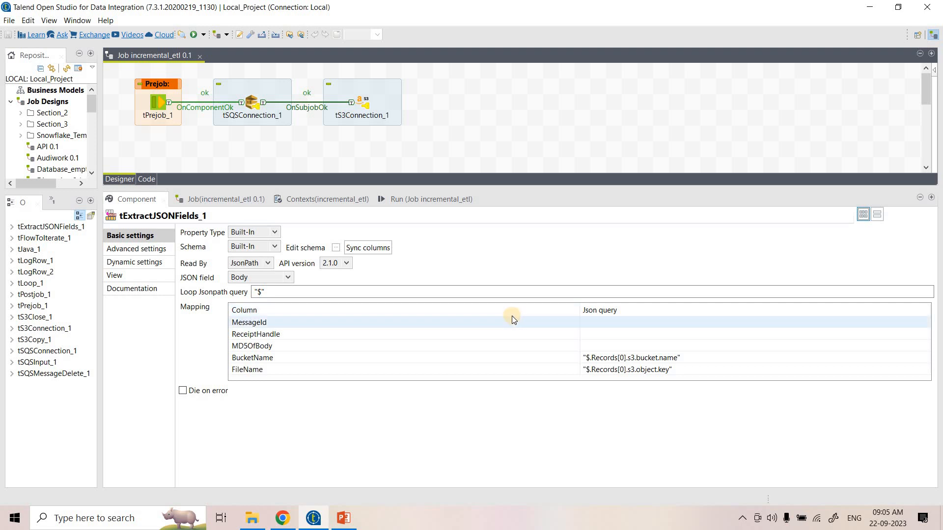
left_click(564, 368)
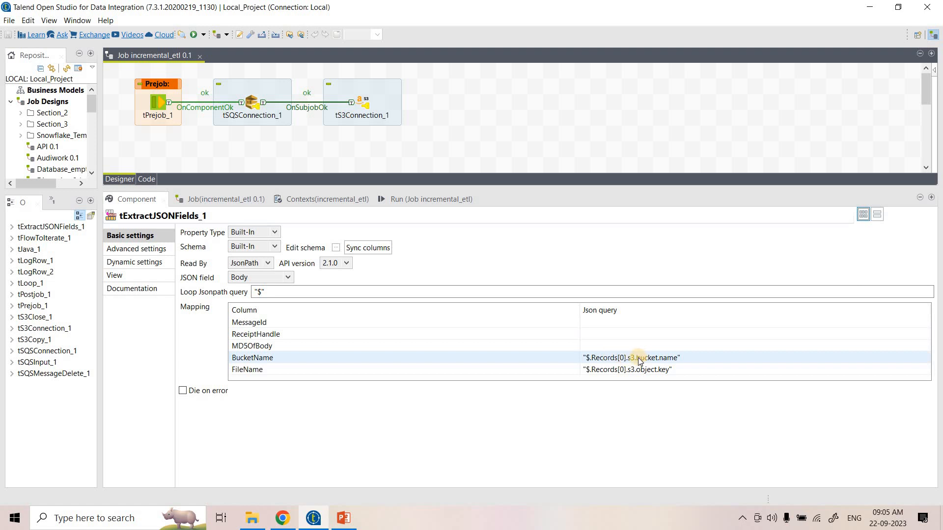
Examine tSQSInput_1's basic settings, focusing on the maximum number of messages to return per request.
left_click_drag(383, 186, 482, 297)
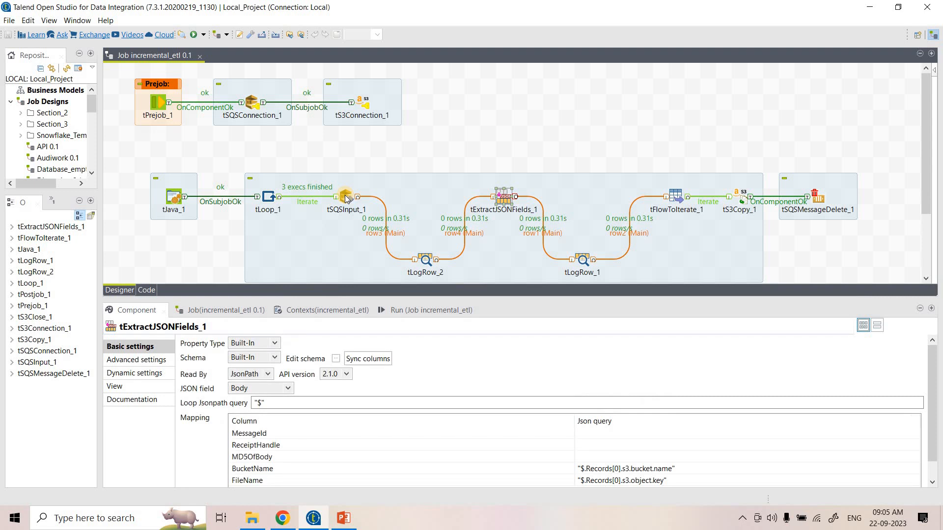
left_click(346, 198)
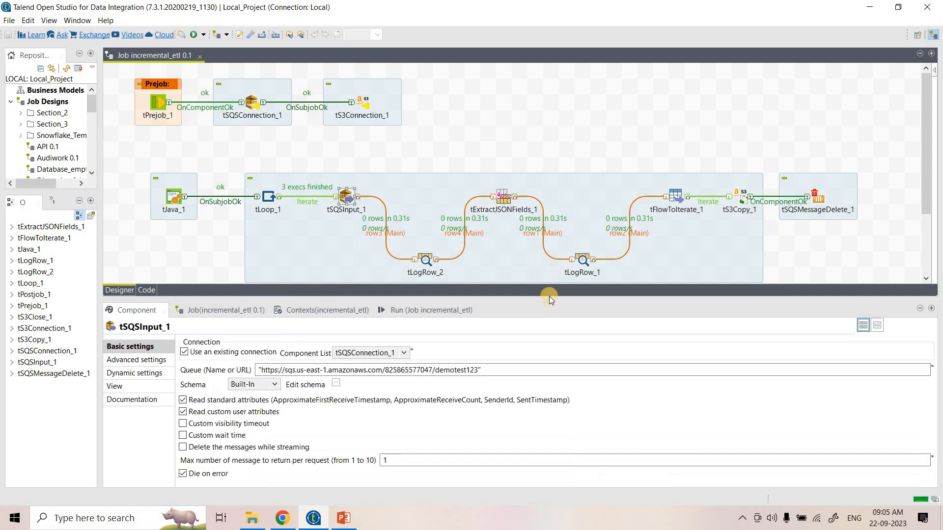
left_click_drag(453, 297, 453, 267)
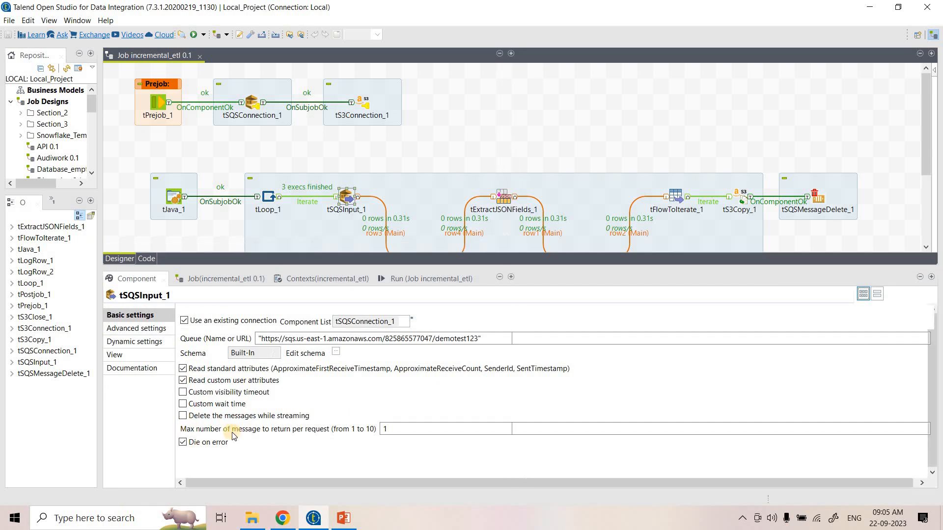
left_click(406, 427)
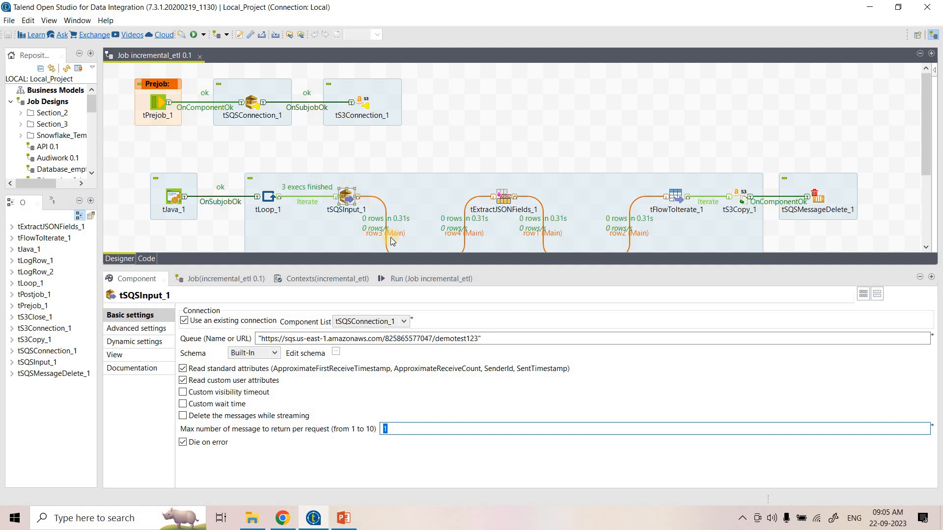
Review tExtractJSONFields_1's FileName mapping and trace its s3, object and key path in the formatted JSON in Chrome.
left_click(506, 197)
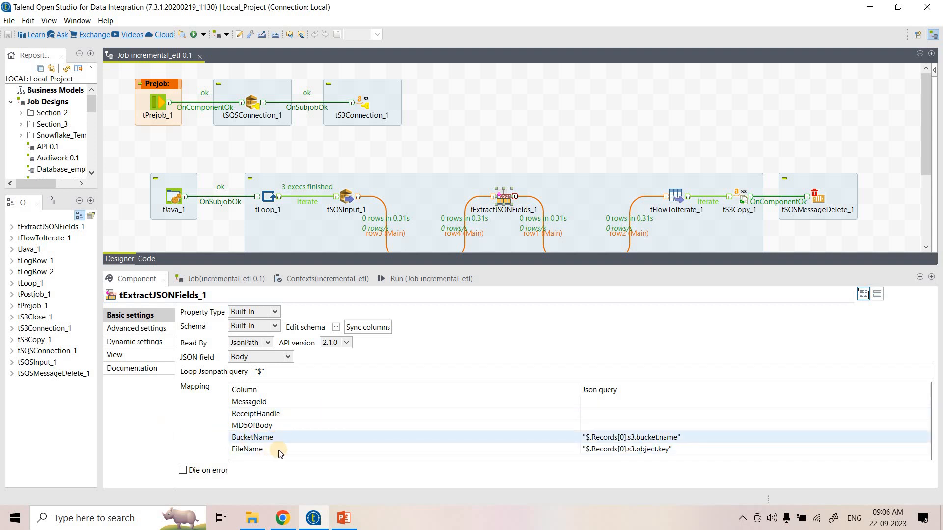
key("alt+Tab")
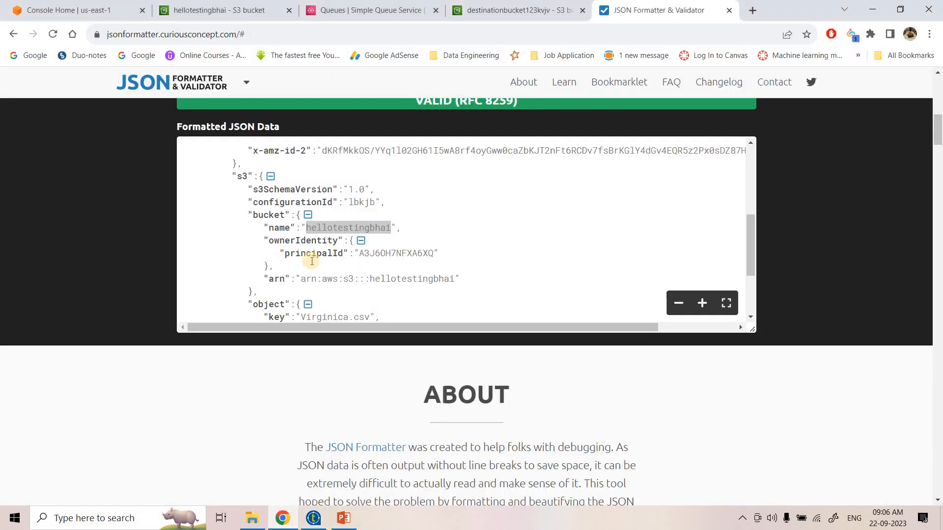
double_click(242, 177)
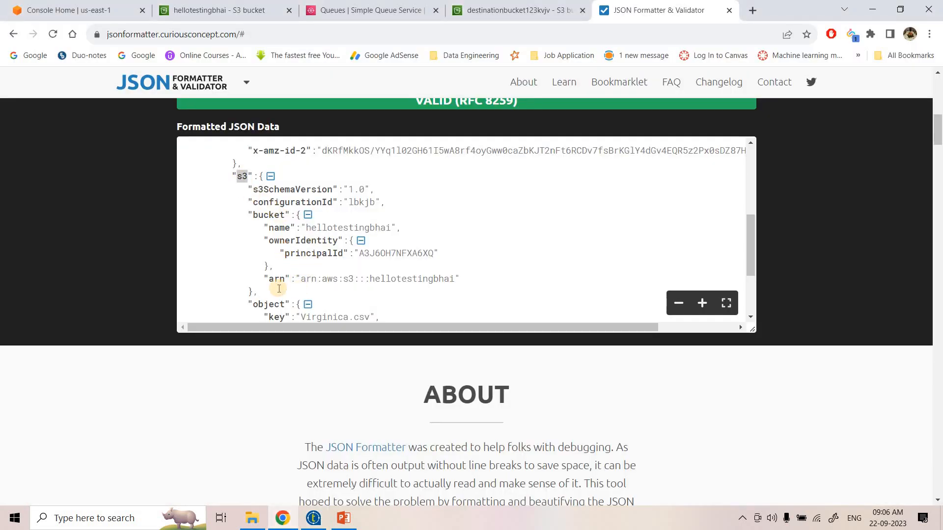
scroll(266, 291, "down", 1)
double_click(275, 297)
left_click_drag(301, 309, 364, 309)
Switch back to Talend Open Studio and review tLogRow_1, tS3Copy_1 and tFlowToIterate_1, focusing on the source_bucket key mapping.
left_click(314, 518)
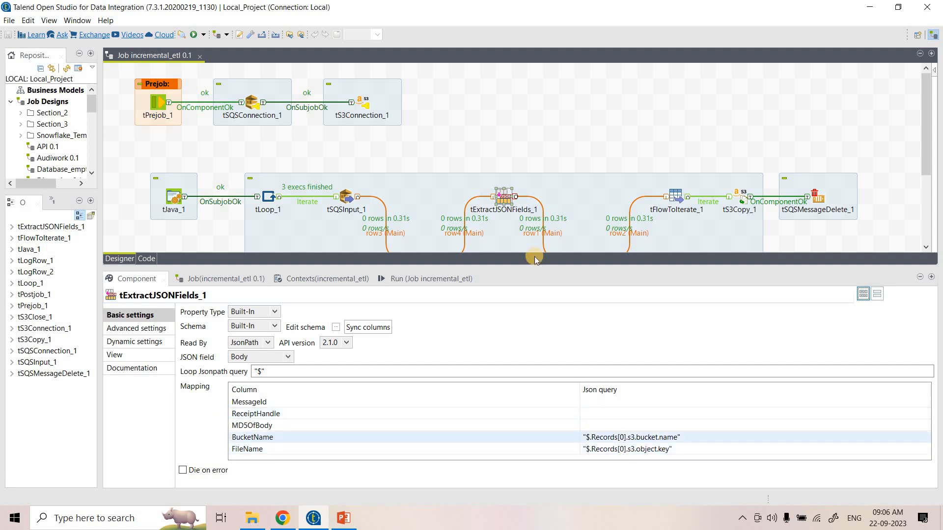
left_click_drag(532, 268, 542, 318)
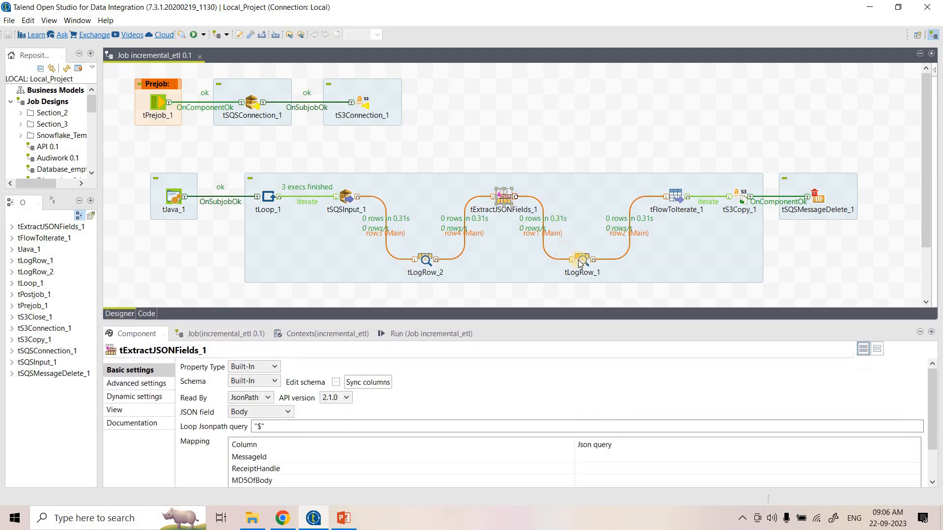
left_click(580, 263)
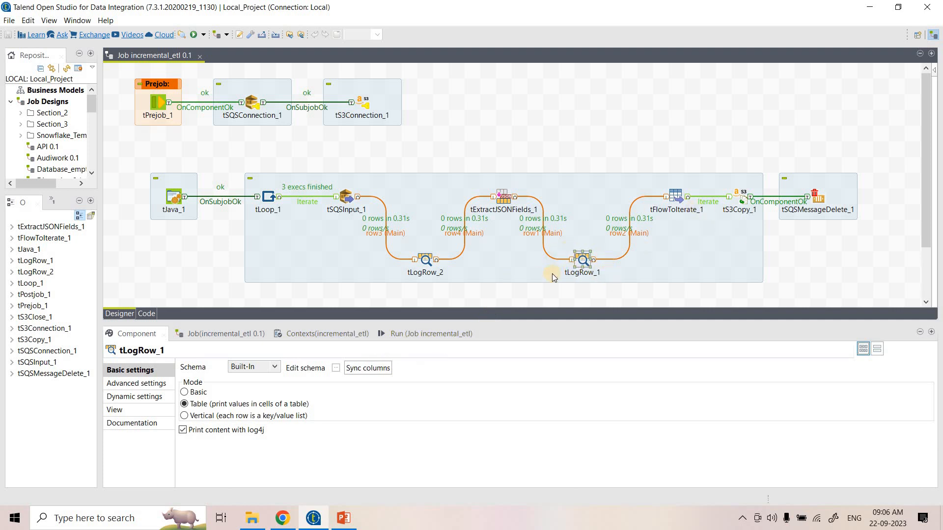
left_click(742, 198)
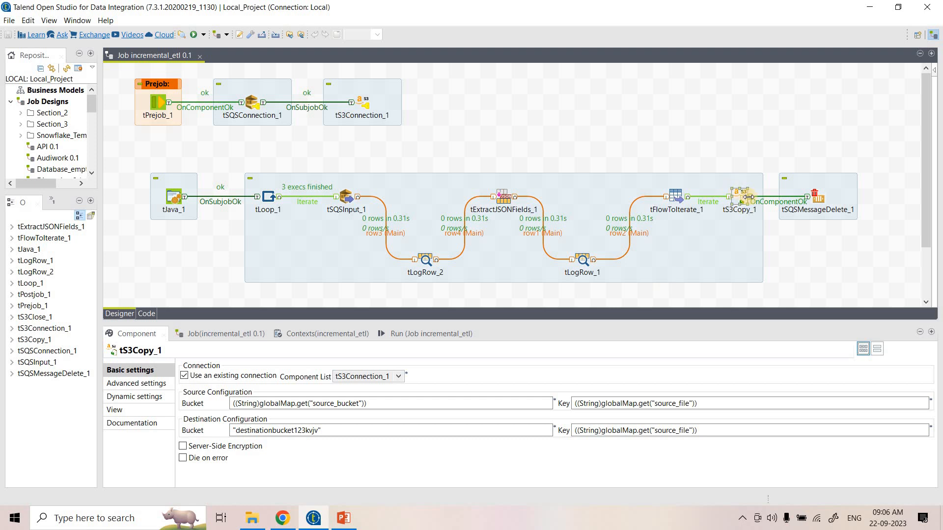
left_click(680, 195)
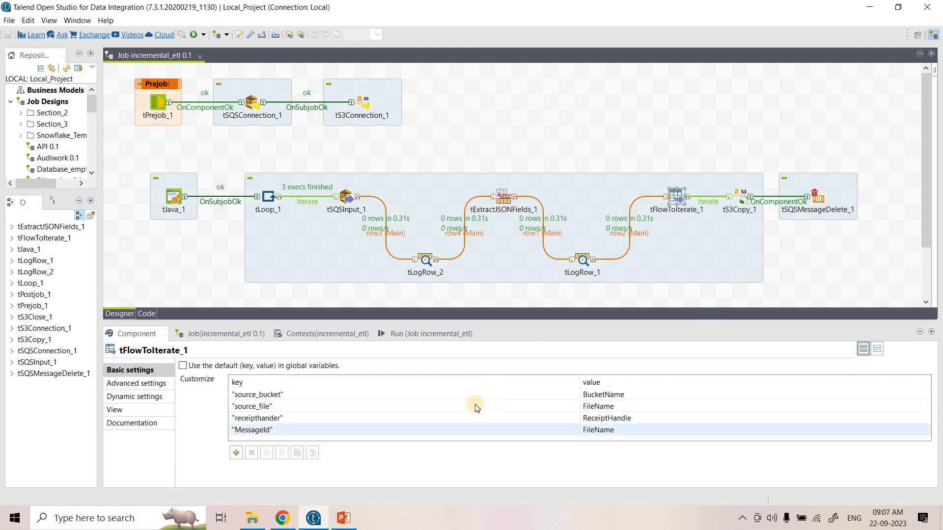
left_click(261, 394)
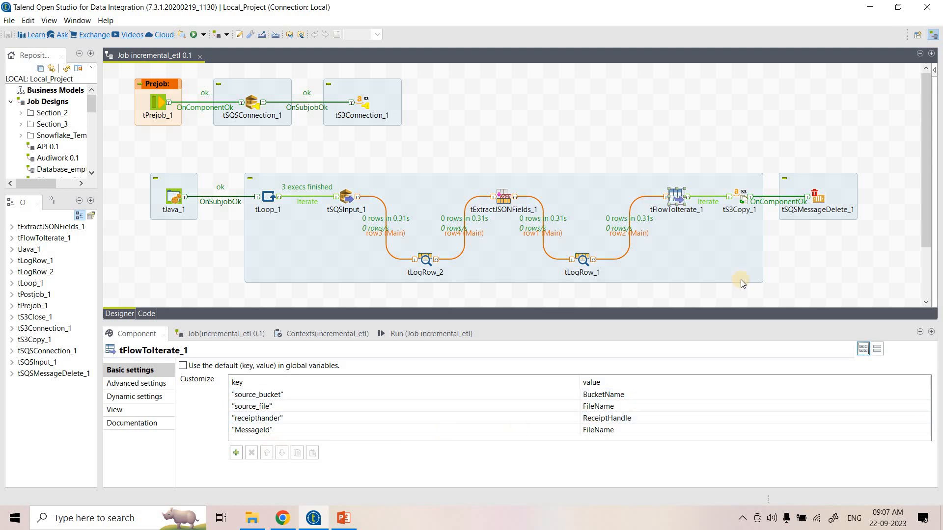
Examine the source and destination bucket and key settings of tS3Copy_1.
left_click(740, 198)
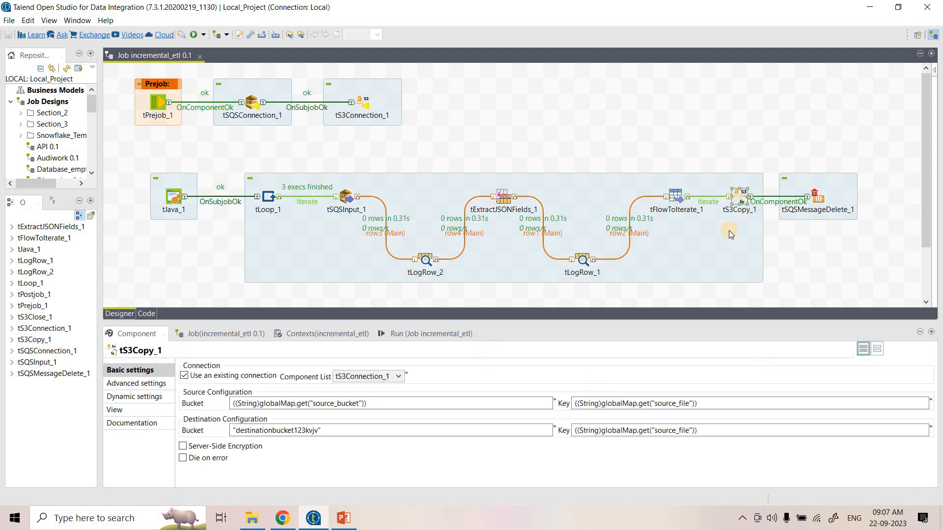
triple_click(227, 404)
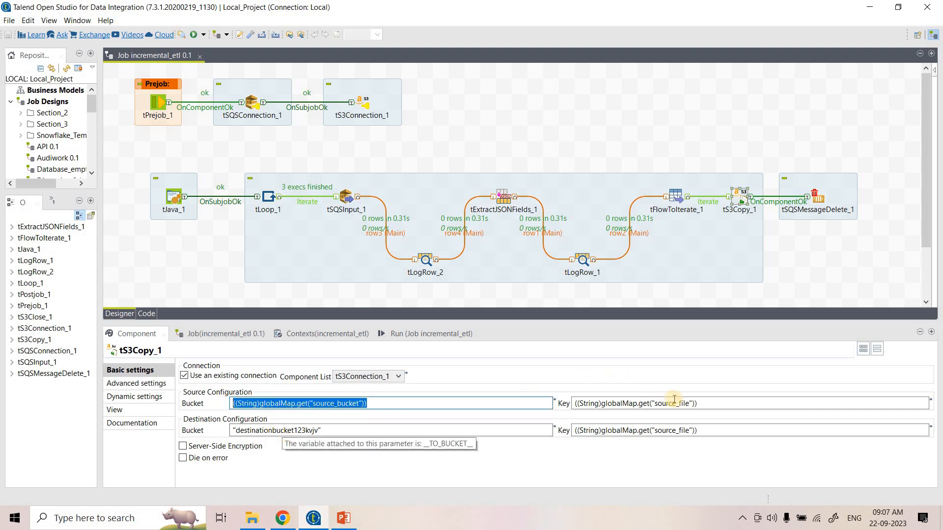
triple_click(702, 403)
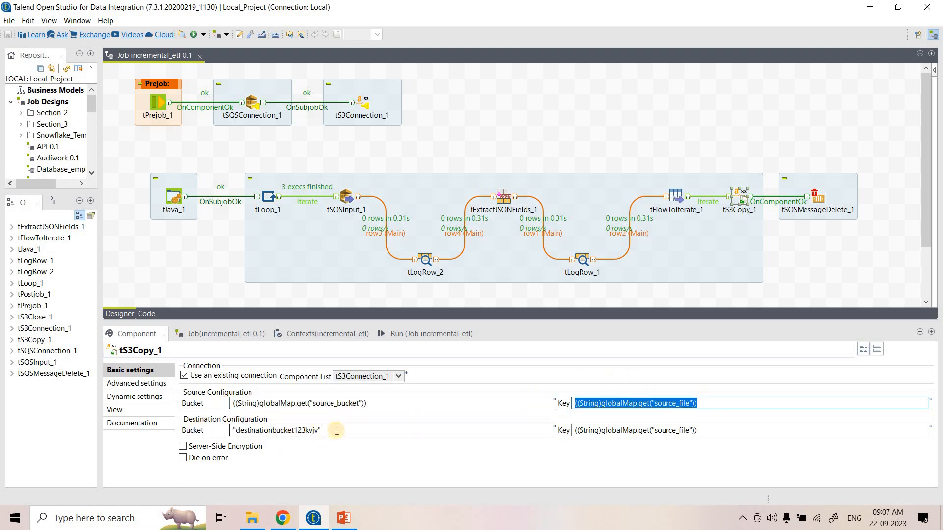
triple_click(256, 430)
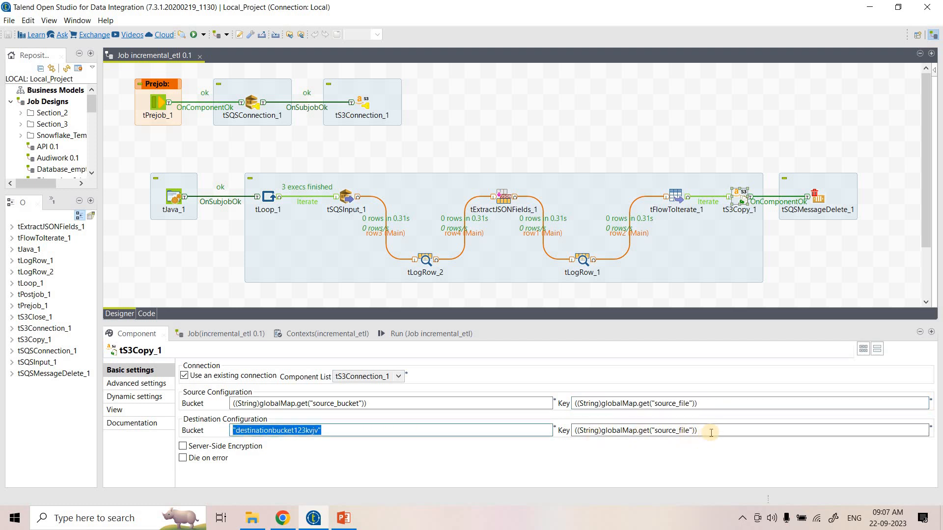
left_click_drag(697, 431, 557, 430)
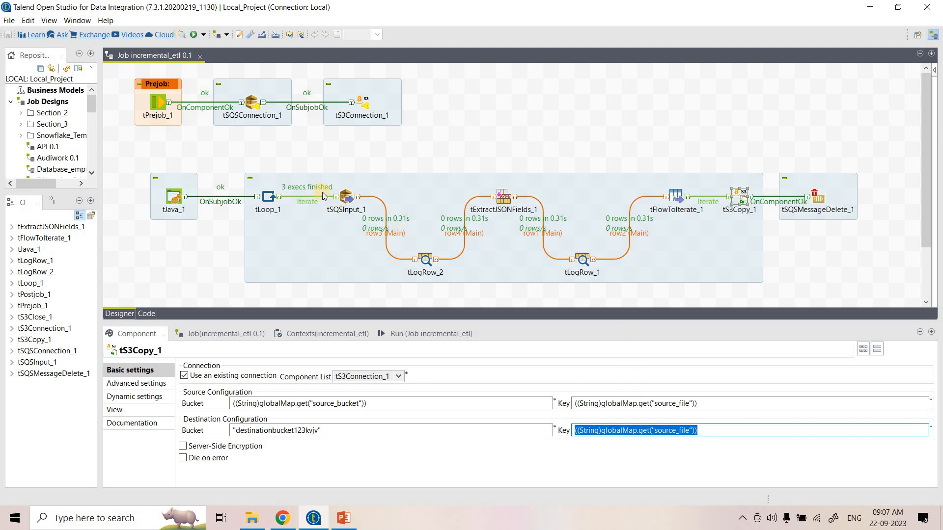
Examine tSQSMessageDelete_1's queue and receipt handle, and compare the handle with the receipthander key in tFlowToIterate_1.
left_click(814, 197)
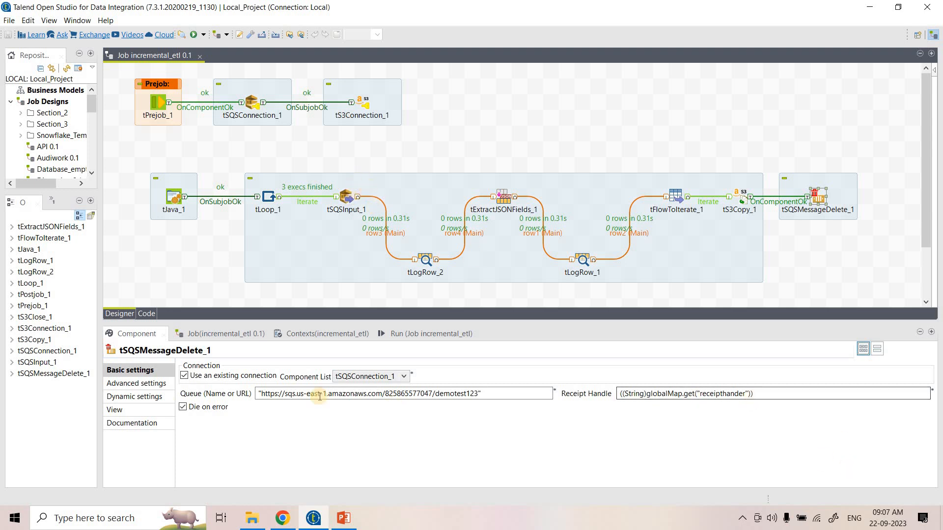
triple_click(289, 393)
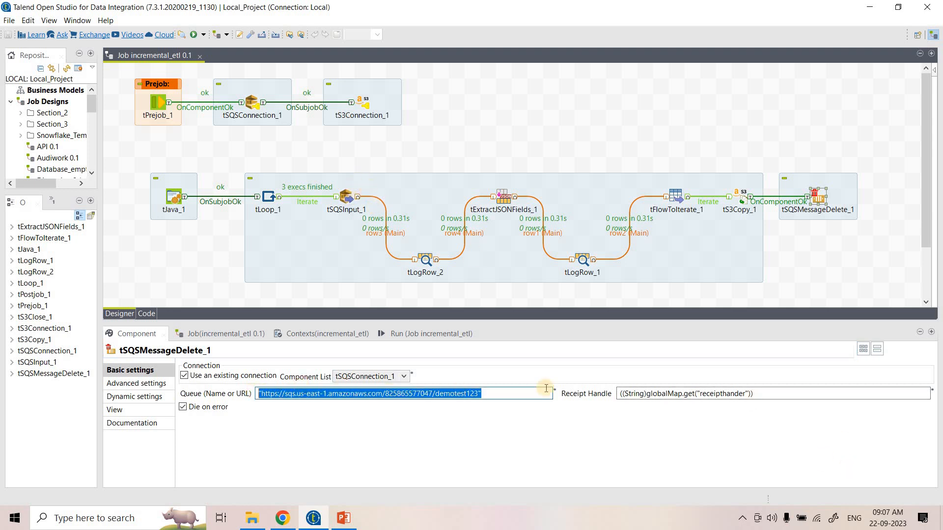
double_click(674, 398)
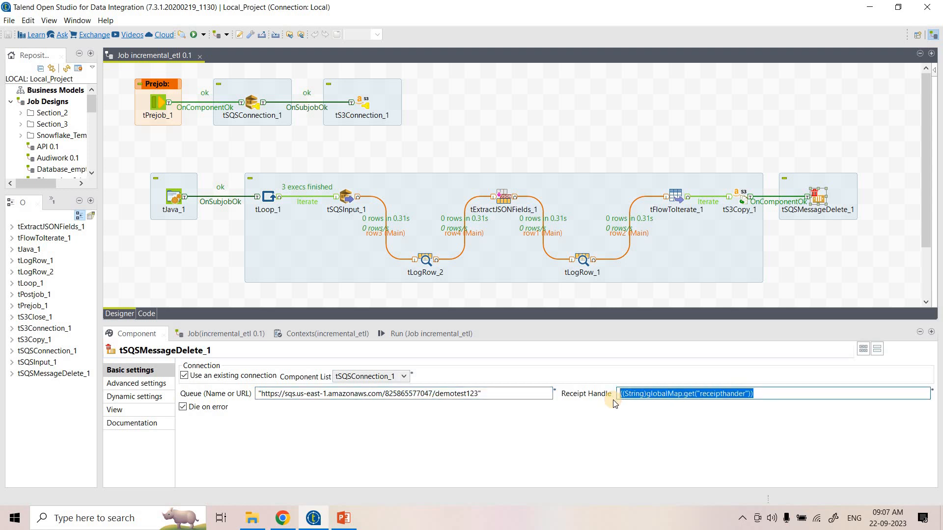
left_click(676, 196)
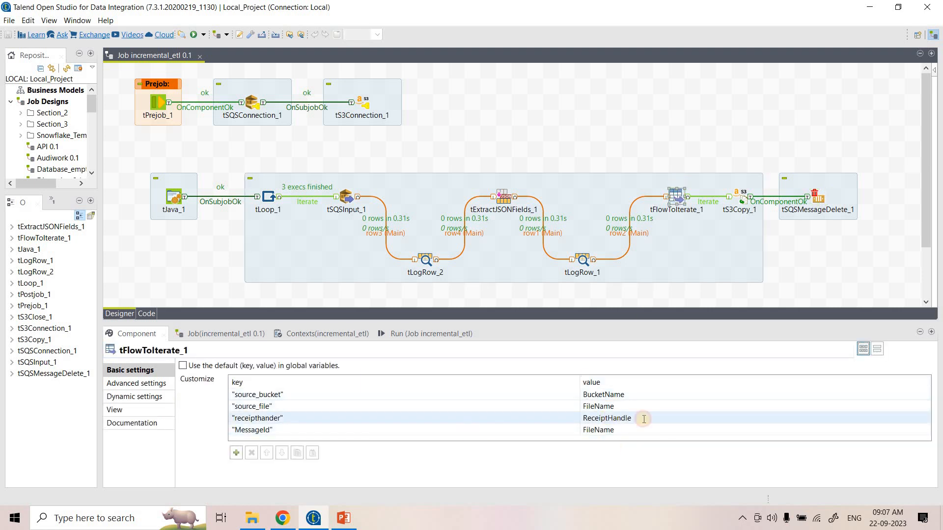
left_click(815, 195)
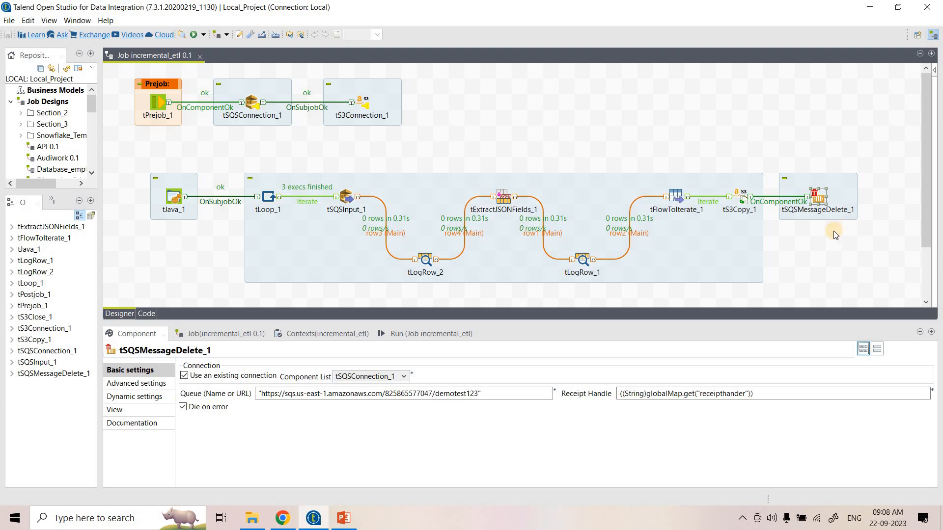
left_click(797, 249)
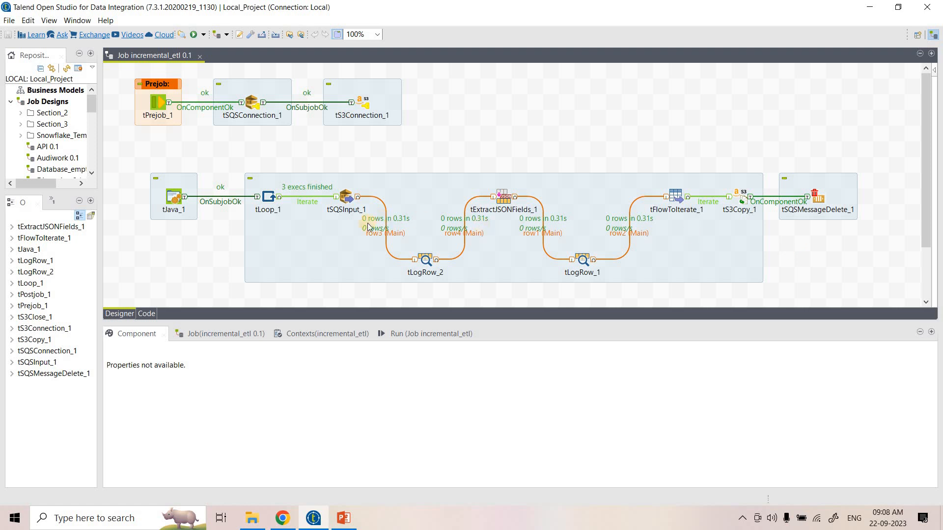
Examine tSQSInput_1's option to delete messages while streaming in relation to the downstream components up to tSQSMessageDelete_1.
left_click(346, 201)
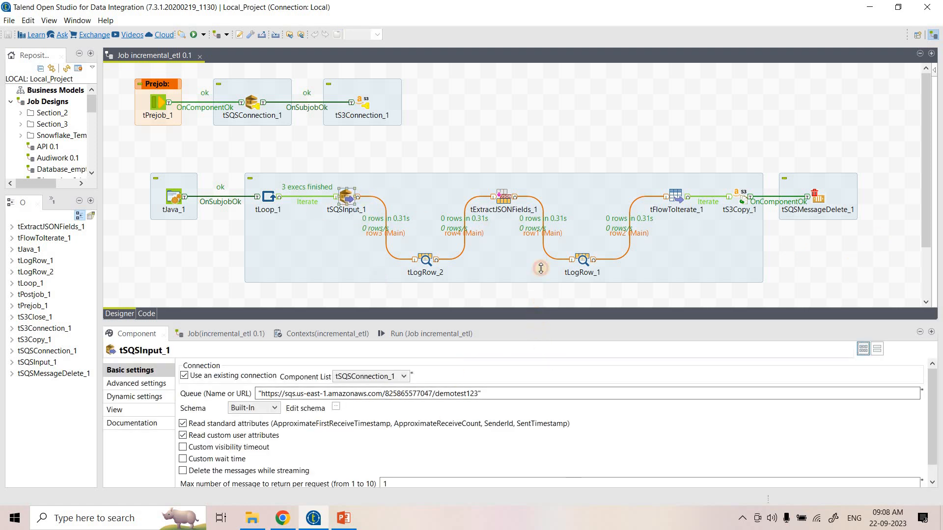
left_click_drag(540, 299, 540, 195)
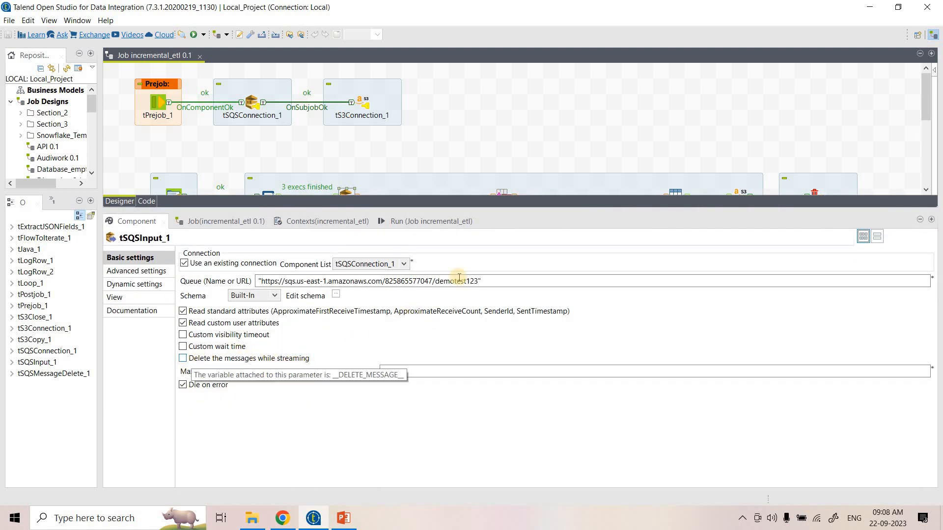
left_click_drag(601, 209, 608, 290)
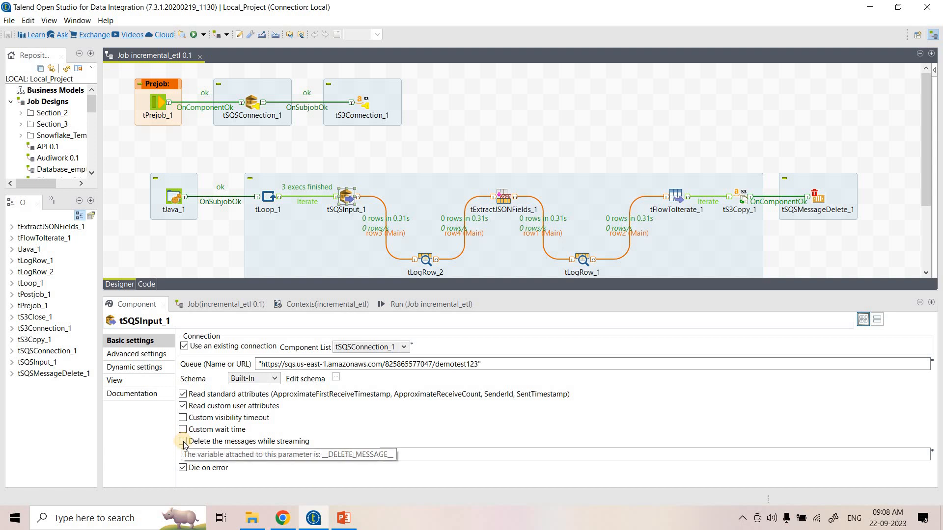
left_click_drag(459, 152, 873, 260)
left_click(357, 203)
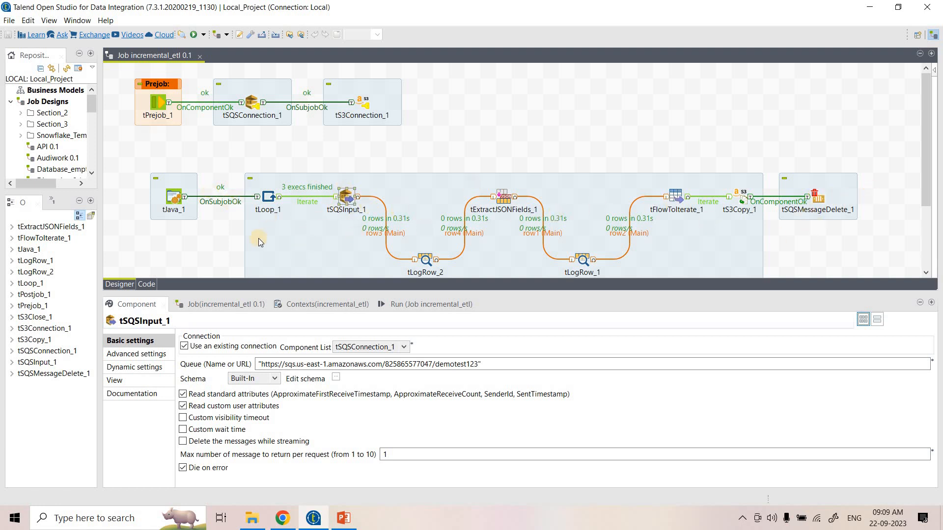
Review tJava_1, tLoop_1 and tSQSInput_1, and check the objects of the hellotestingbhai S3 bucket in Chrome.
left_click_drag(145, 162, 301, 241)
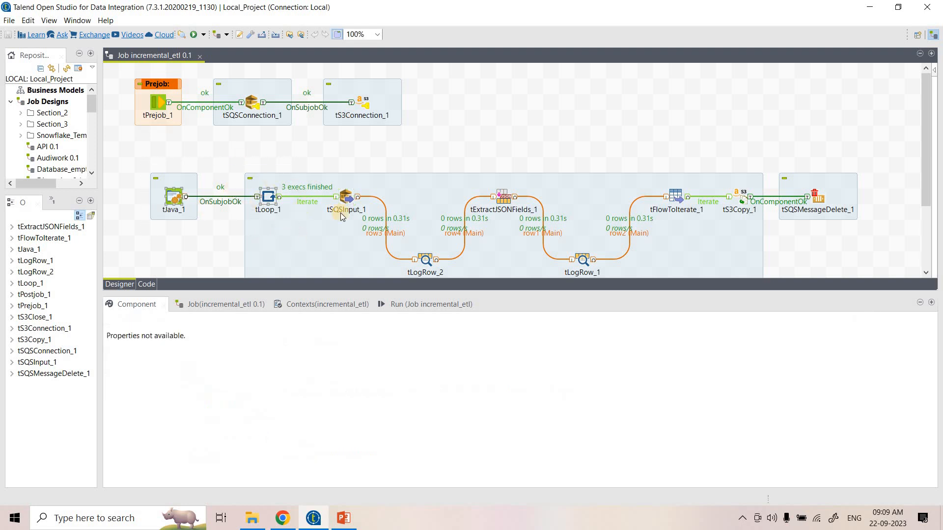
left_click(343, 197)
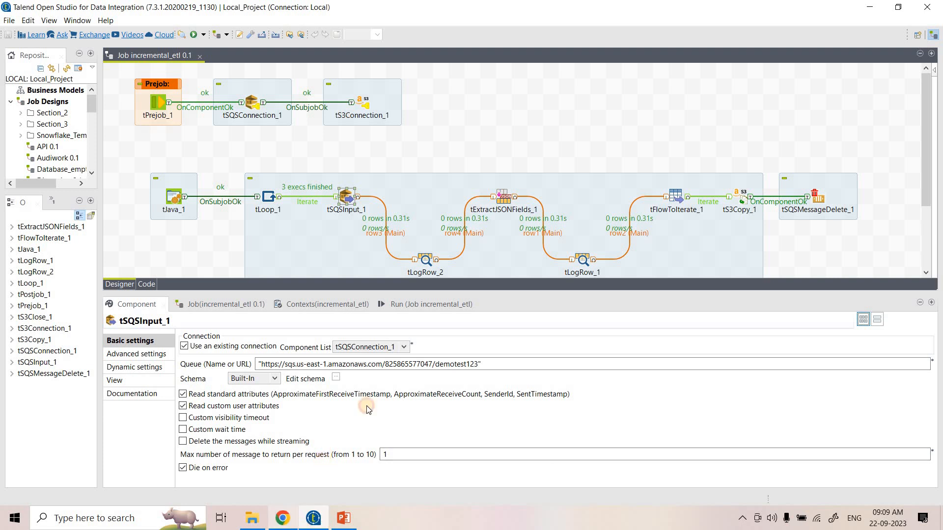
left_click(279, 518)
left_click(230, 10)
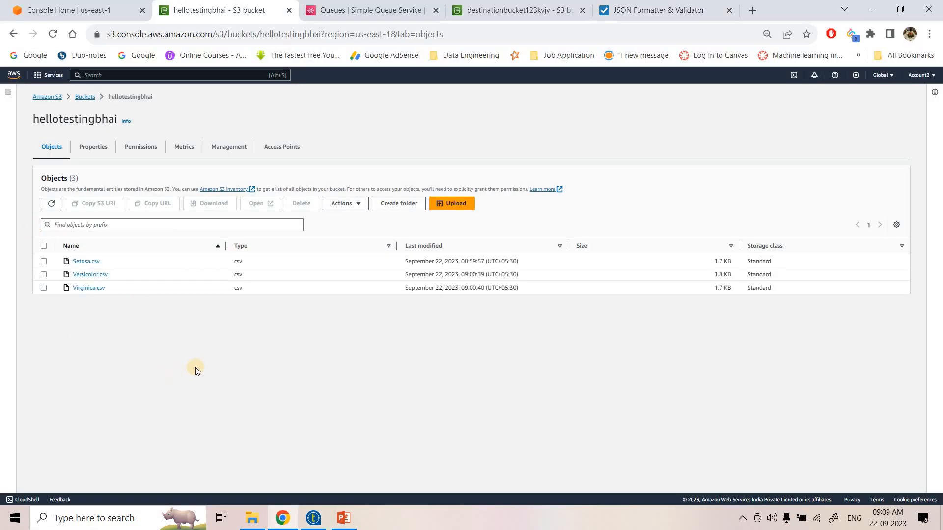
Switch back to Talend Open Studio and examine tLoop_1 and the tJava_1 code that initializes tSQSInput_1_NB_LINE.
left_click(314, 518)
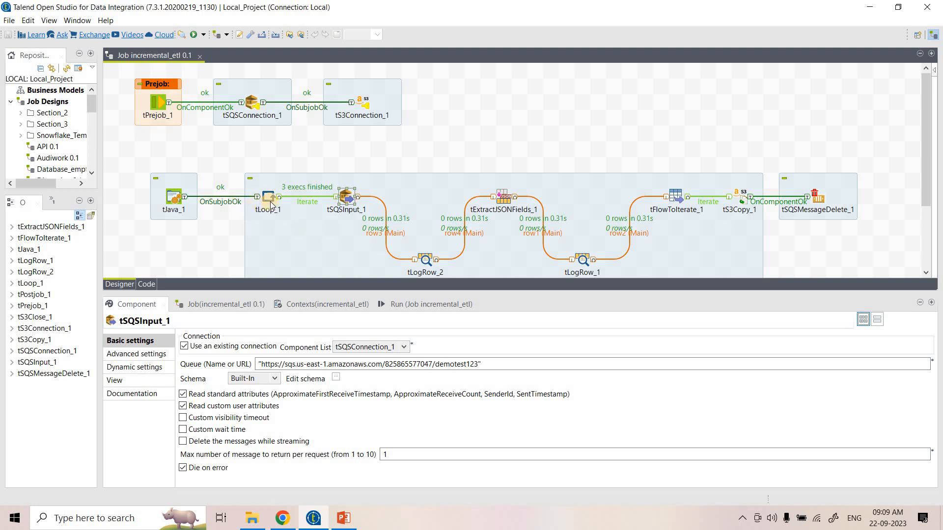
left_click(271, 204)
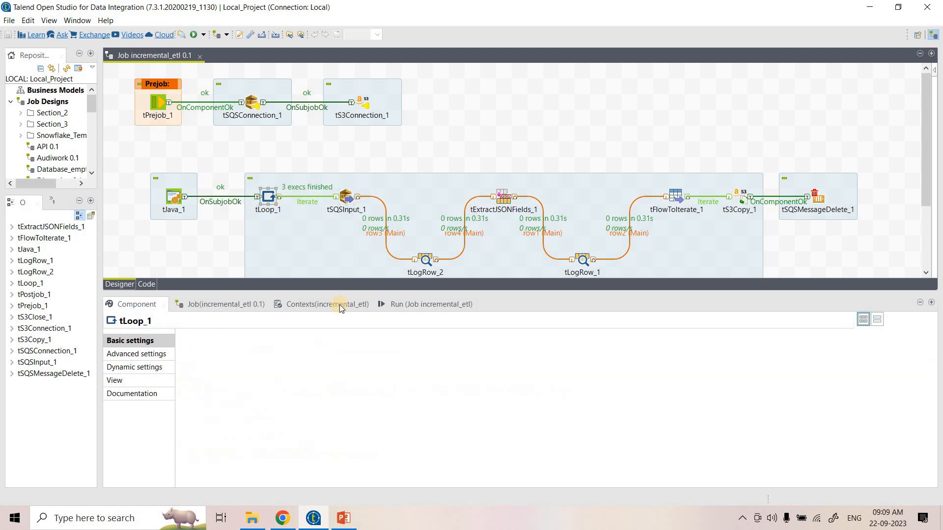
left_click(173, 199)
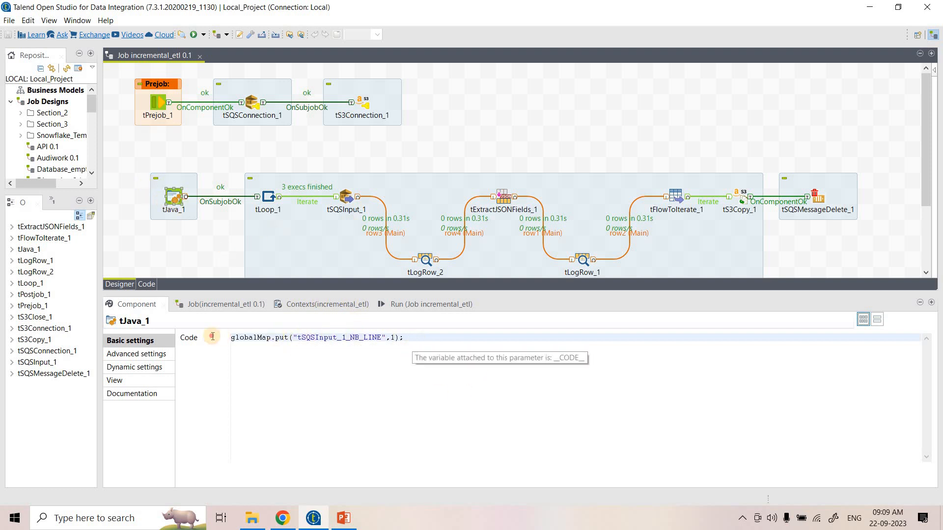
left_click_drag(407, 339, 223, 337)
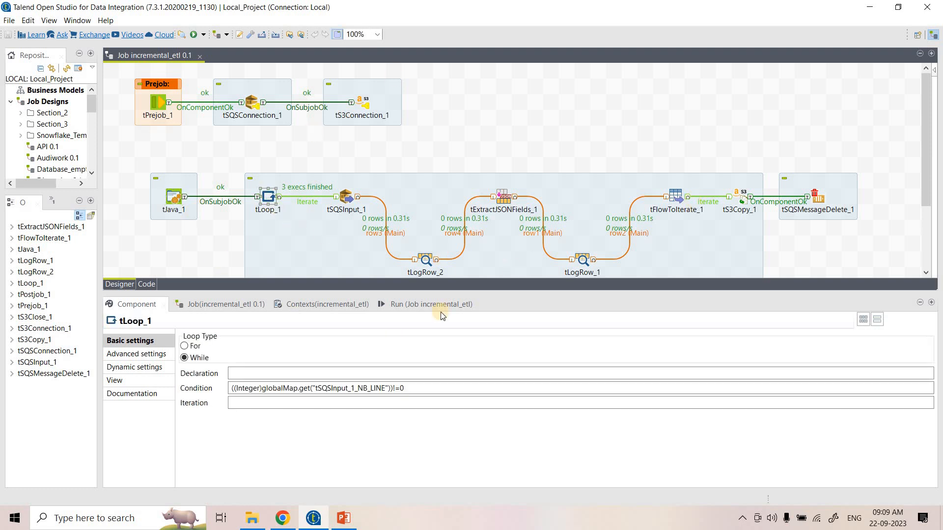
Examine tLoop_1's While condition on tSQSInput_1_NB_LINE together with the tJava_1 code and the tSQSInput_1 settings.
mouse_move(424, 391)
left_mouse_down()
mouse_move(332, 389)
mouse_move(218, 410)
left_mouse_up()
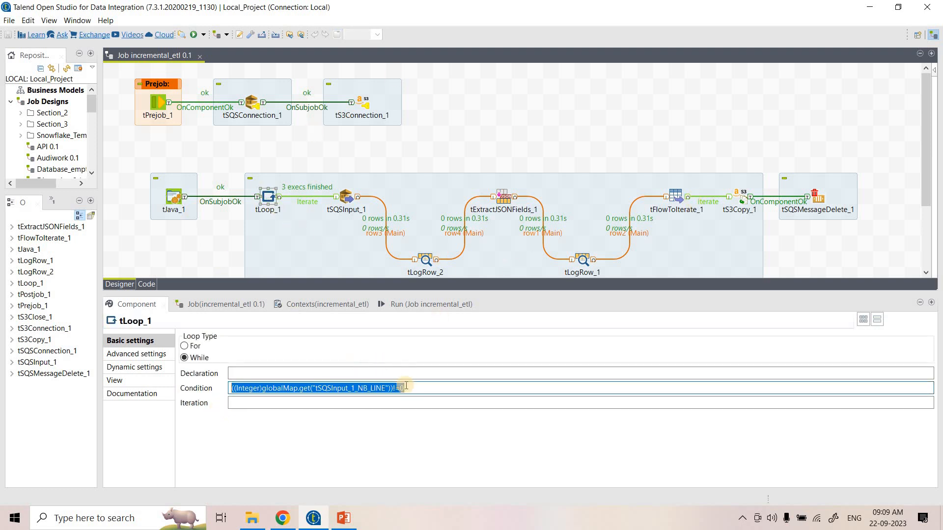
left_click(173, 204)
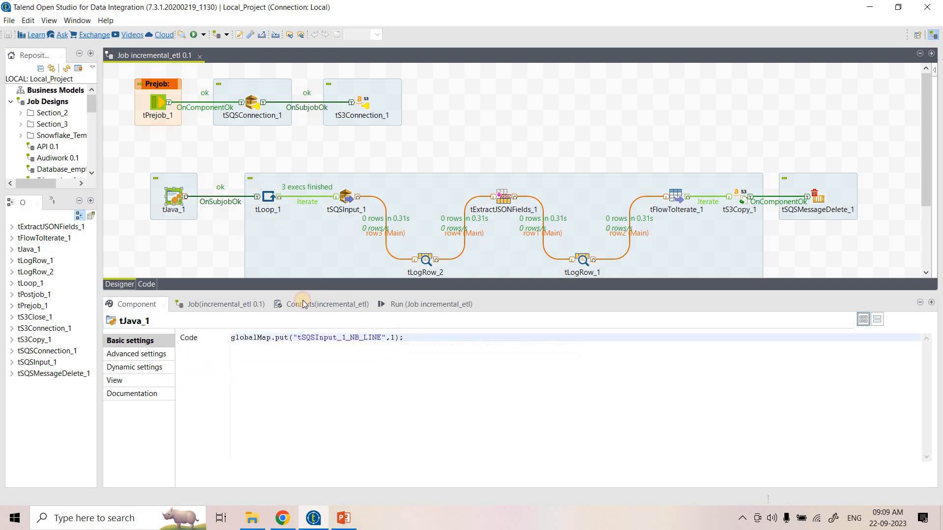
left_click(269, 204)
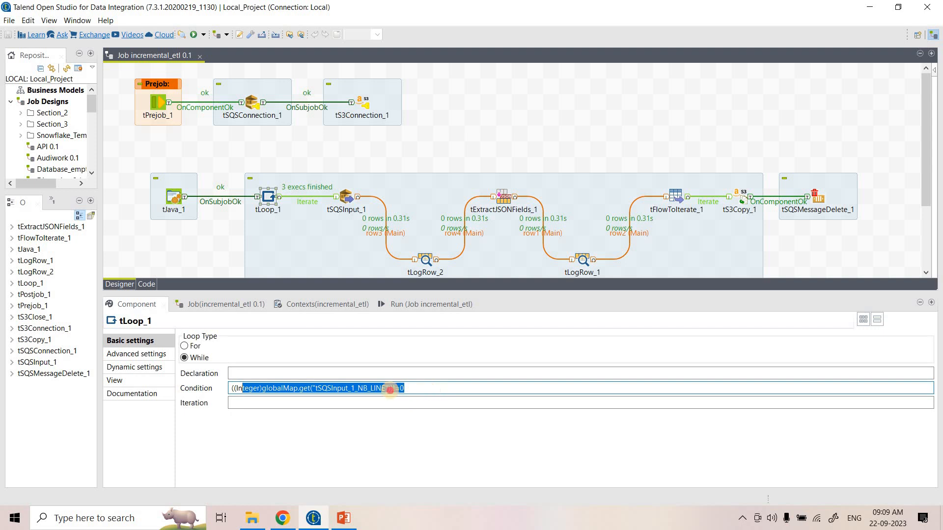
left_click(271, 392, "shift")
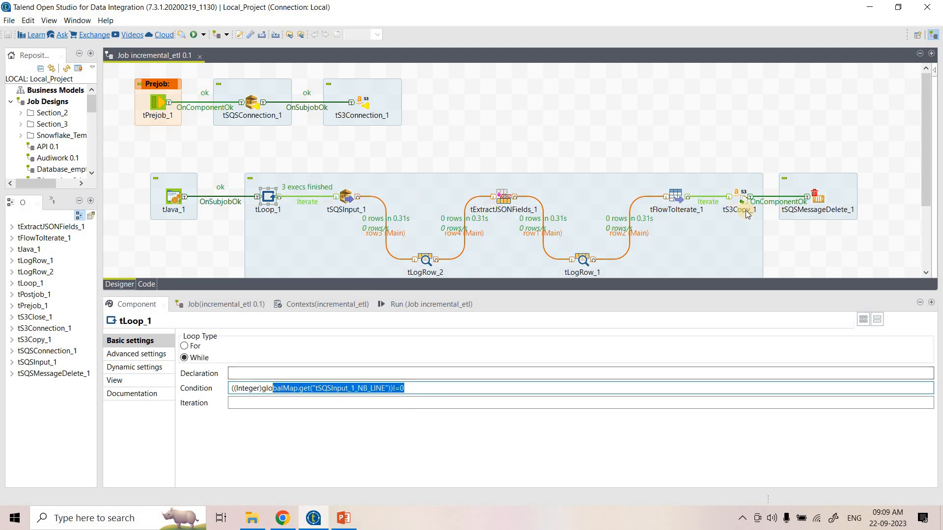
left_click(345, 201)
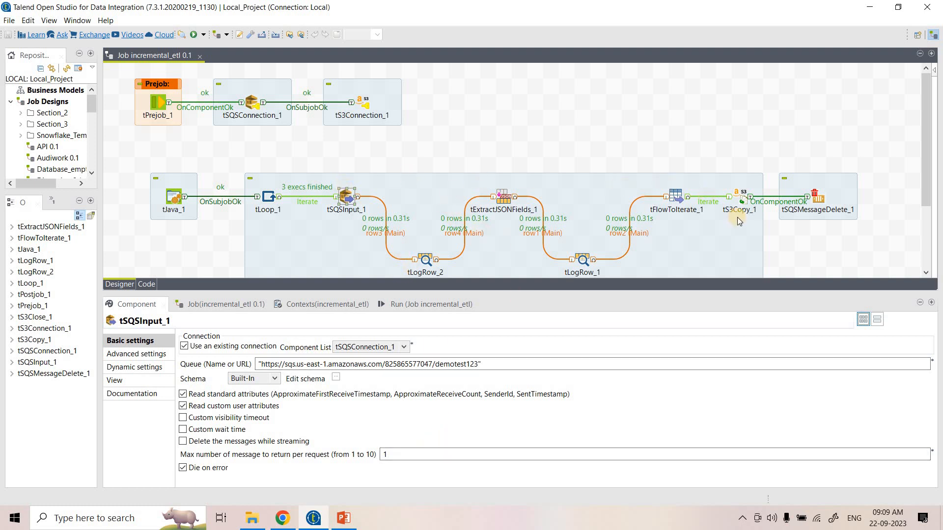
left_click(847, 209)
left_click(269, 205)
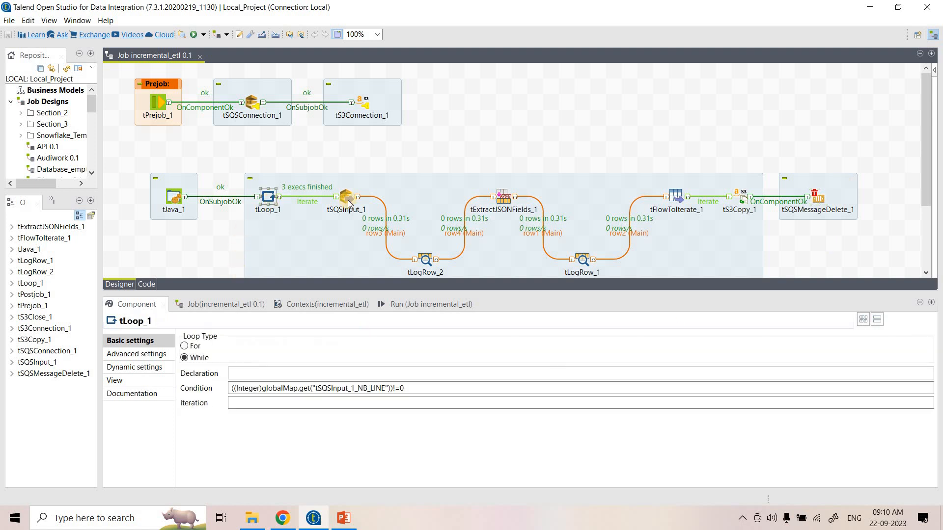
left_click(348, 203)
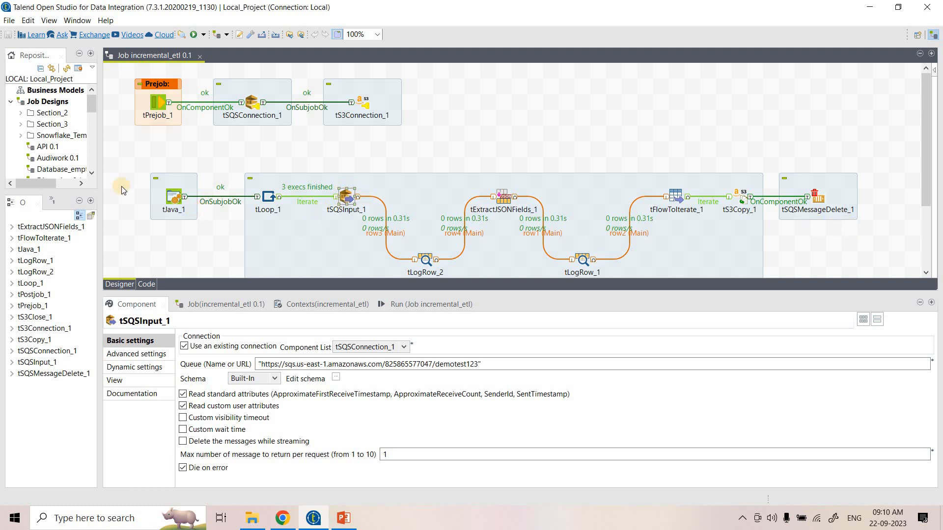
Compare the tSQSInput_1_NB_LINE variable set in tJava_1 with the one tested in tLoop_1's condition, checking tSQSInput_1 in between.
left_click(172, 197)
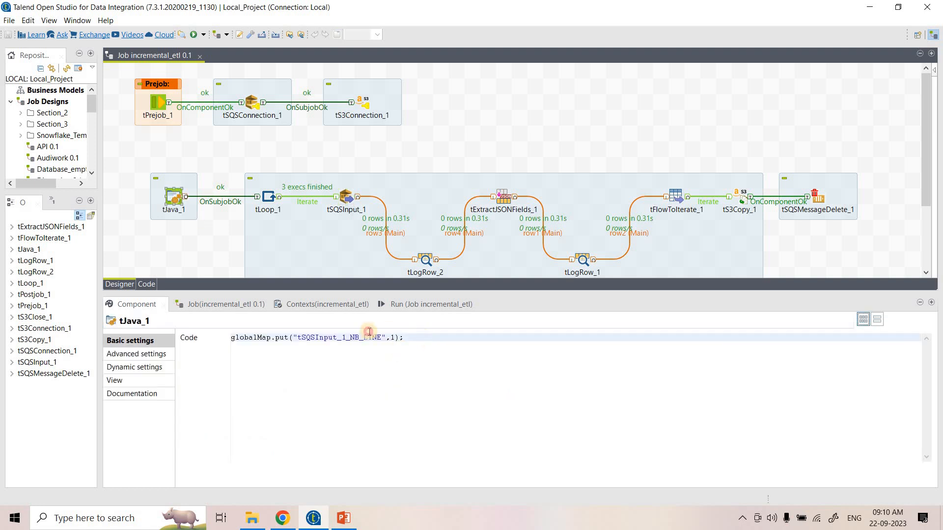
left_click_drag(297, 337, 402, 337)
left_click(269, 197)
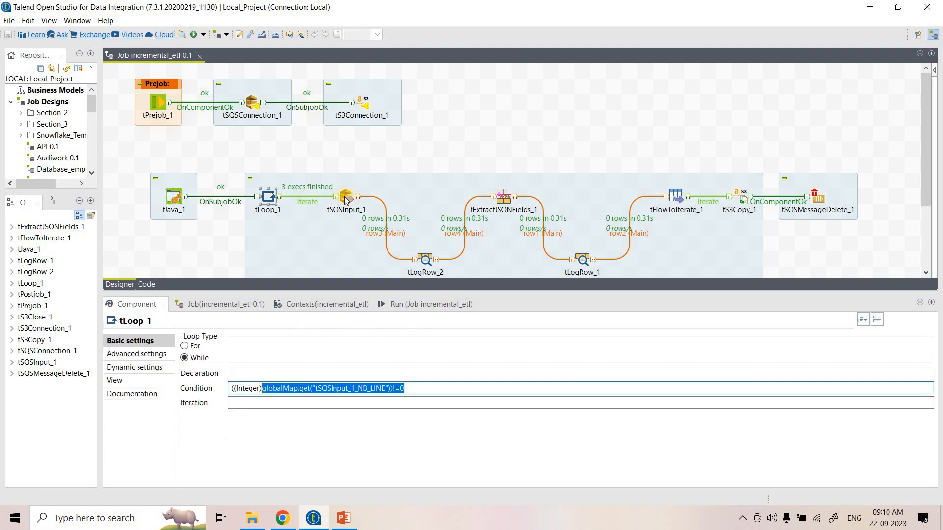
left_click(345, 197)
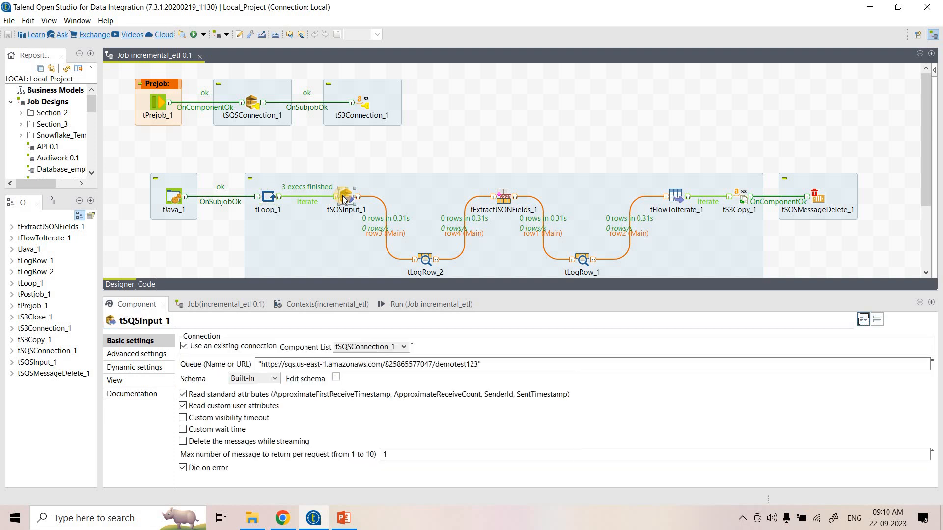
left_click(271, 197)
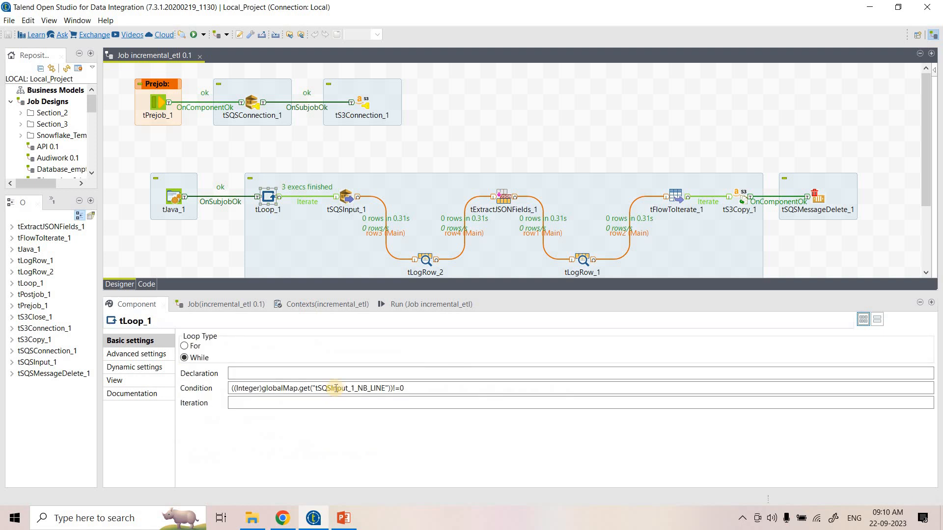
double_click(335, 389)
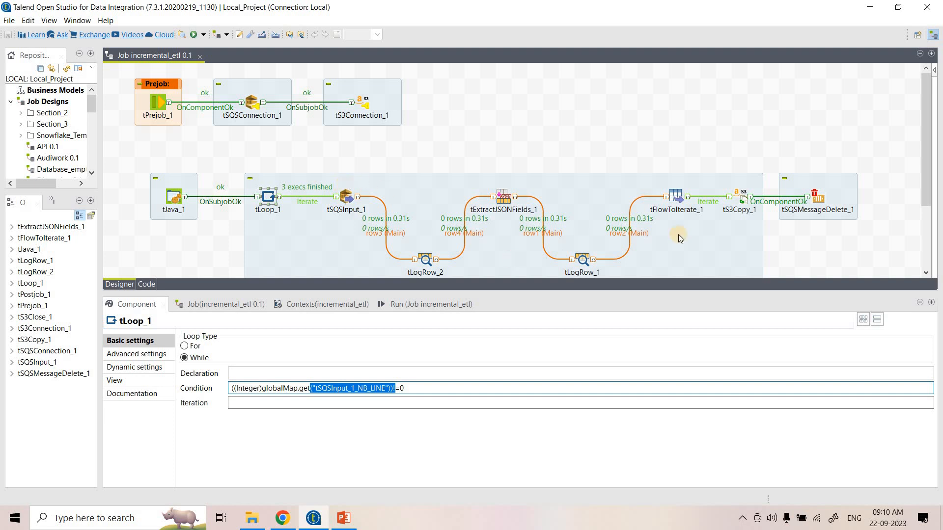
Run the incremental_etl job, checking the SQS queue list in Chrome and the tLogRow_1 output back in Talend Open Studio.
left_click(431, 303)
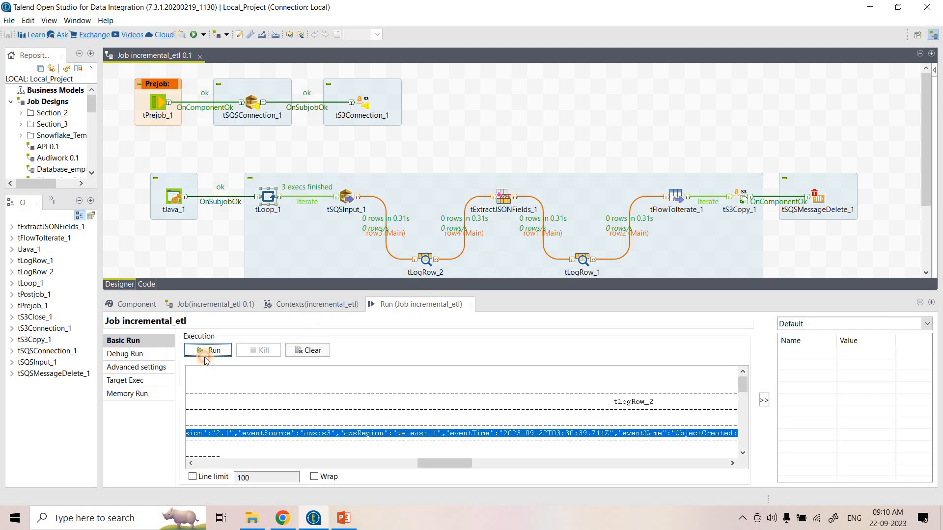
left_click(209, 350)
left_click(285, 517)
left_click(335, 7)
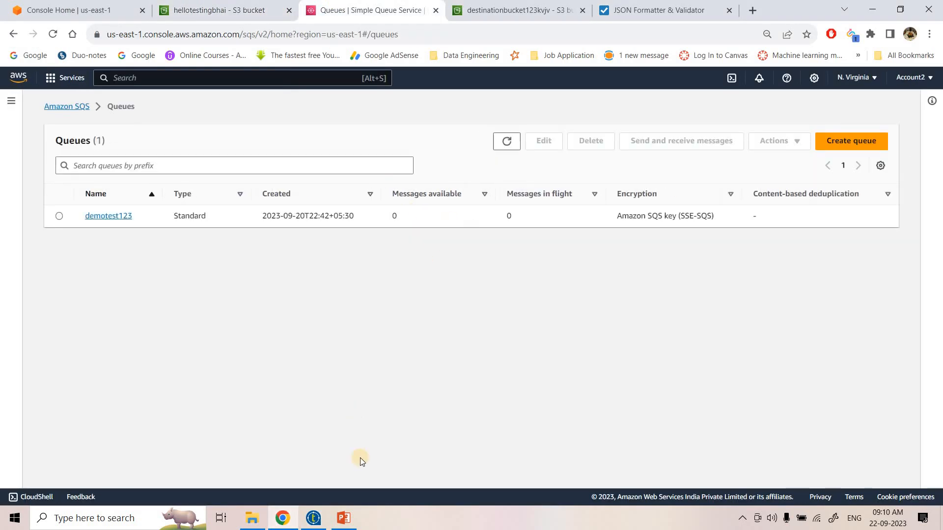
left_click(315, 520)
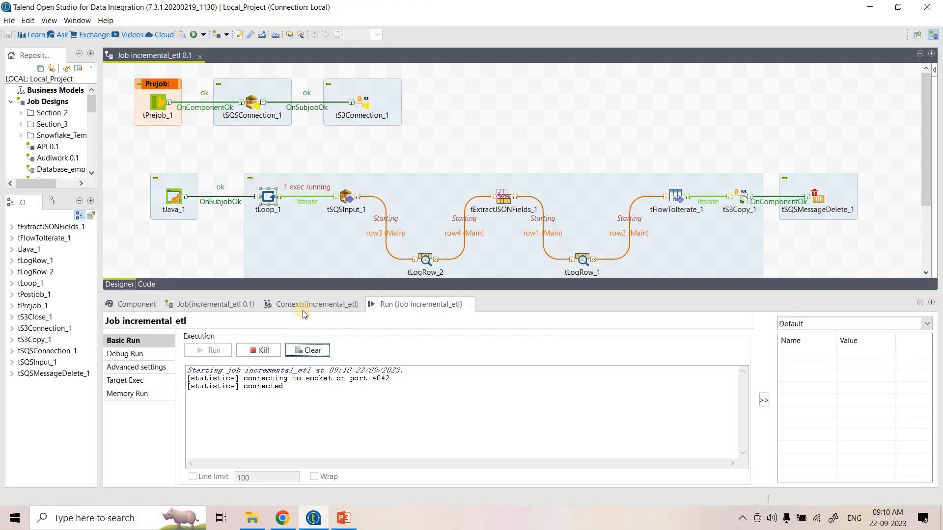
left_click_drag(428, 409, 174, 363)
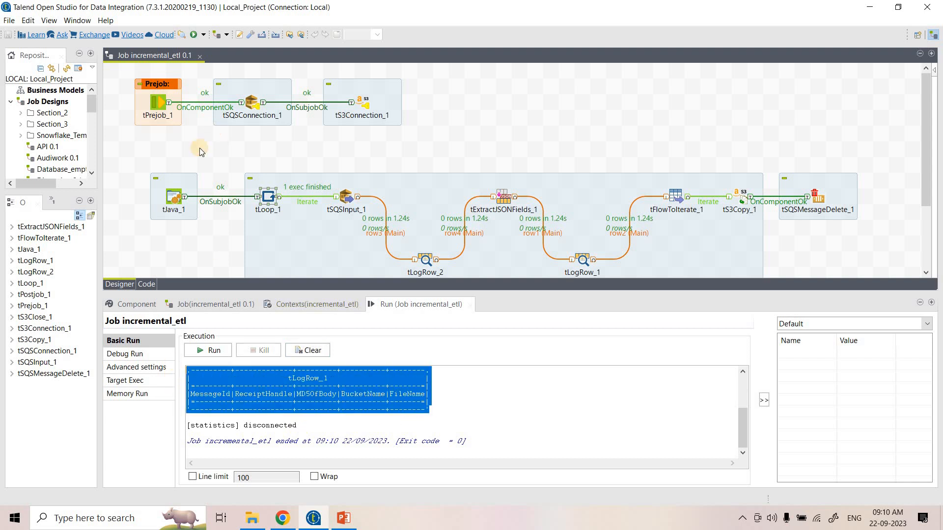
Review the tJava_1 code and tLoop_1 condition in relation to the tLogRow_1 table in the run output.
left_click_drag(328, 338, 410, 339)
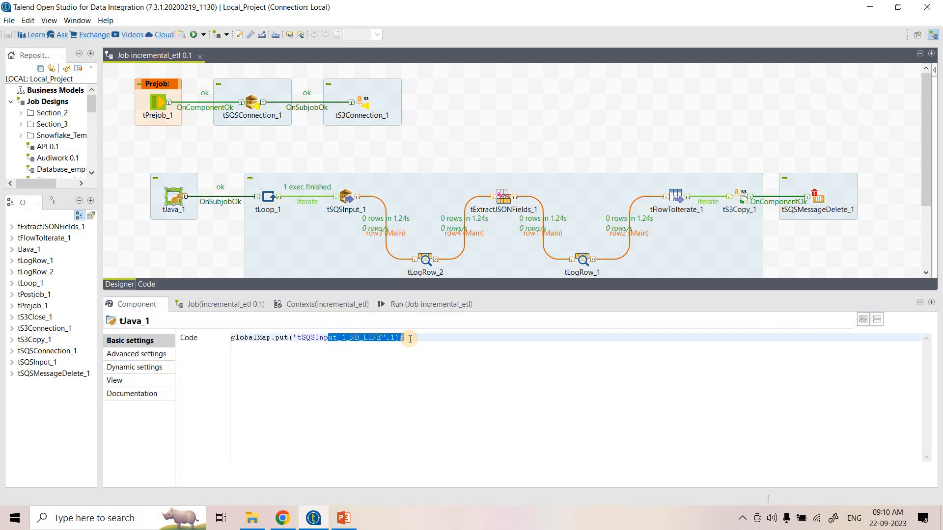
left_click(268, 201)
left_click_drag(404, 389, 298, 388)
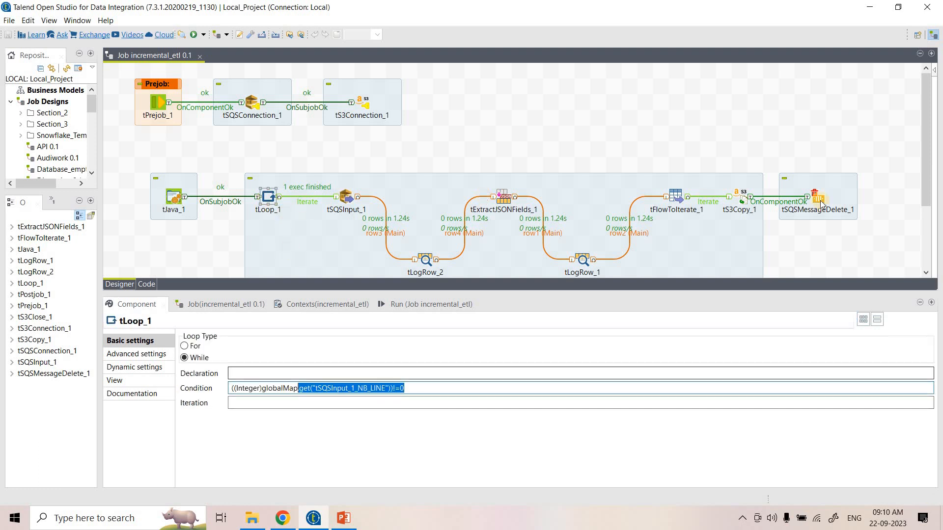
left_click(422, 303)
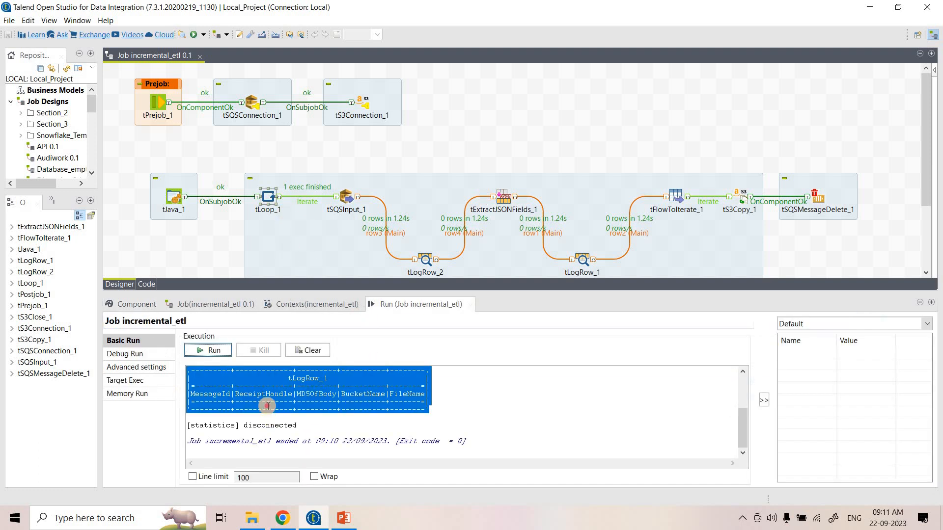
left_click(215, 398)
left_click_drag(200, 394, 266, 408)
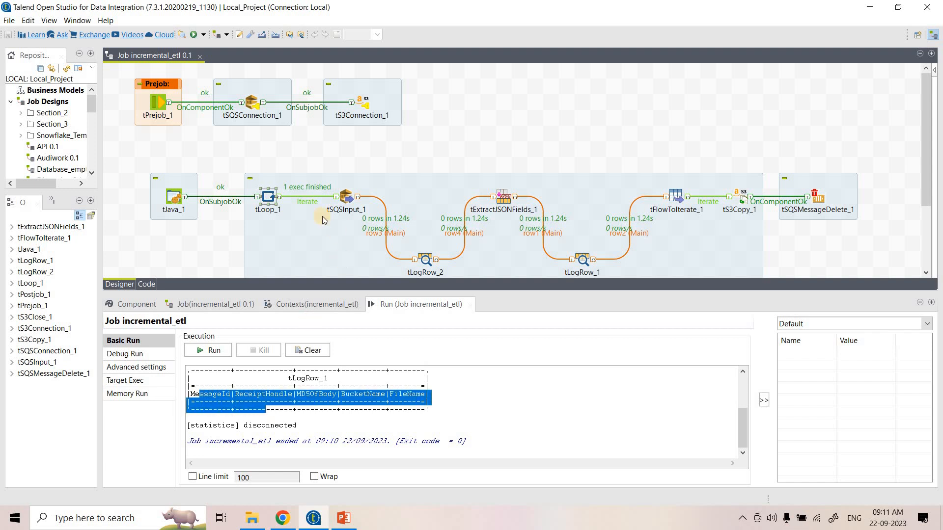
left_click(265, 197)
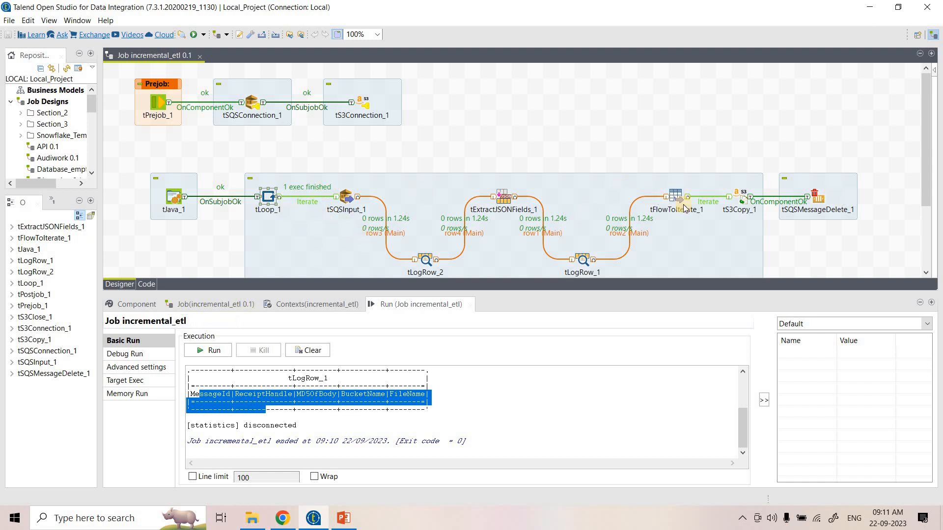
Enlarge the design canvas to show the whole job down to the Postjob subjob.
left_click_drag(608, 290, 612, 386)
left_click_drag(518, 374, 636, 352)
left_click(626, 357)
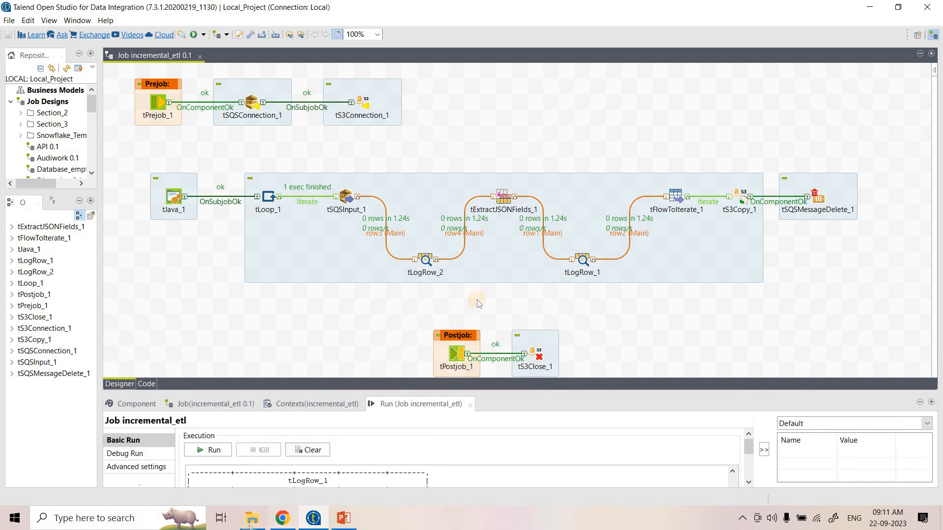
Switch to Chrome and upload the jobInfo properties file from the iris_flower folder to the hellotestingbhai S3 bucket.
left_click(282, 518)
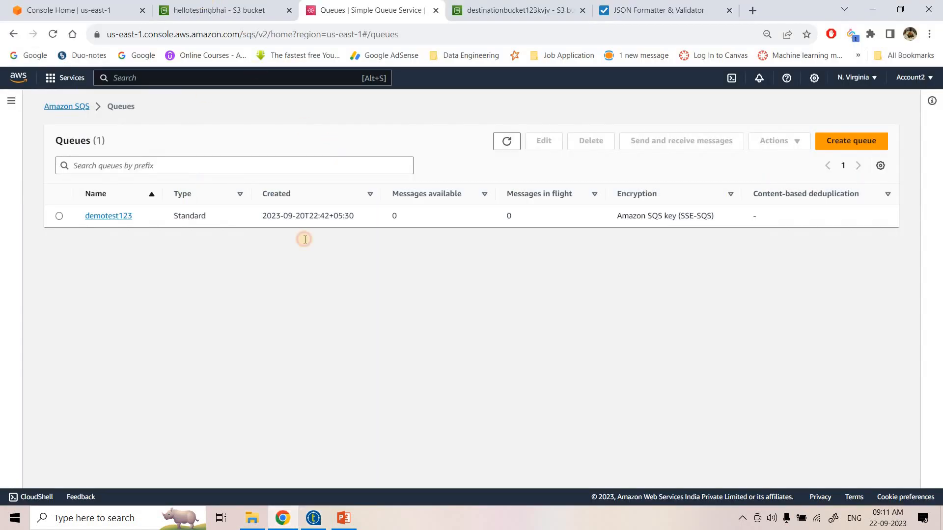
key("ctrl+shift+Tab")
left_click(251, 518)
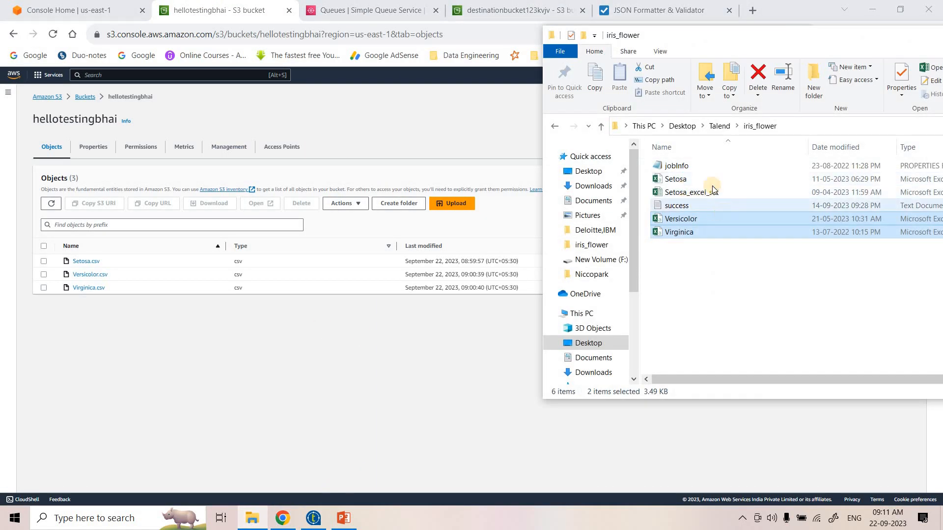
left_click(695, 164)
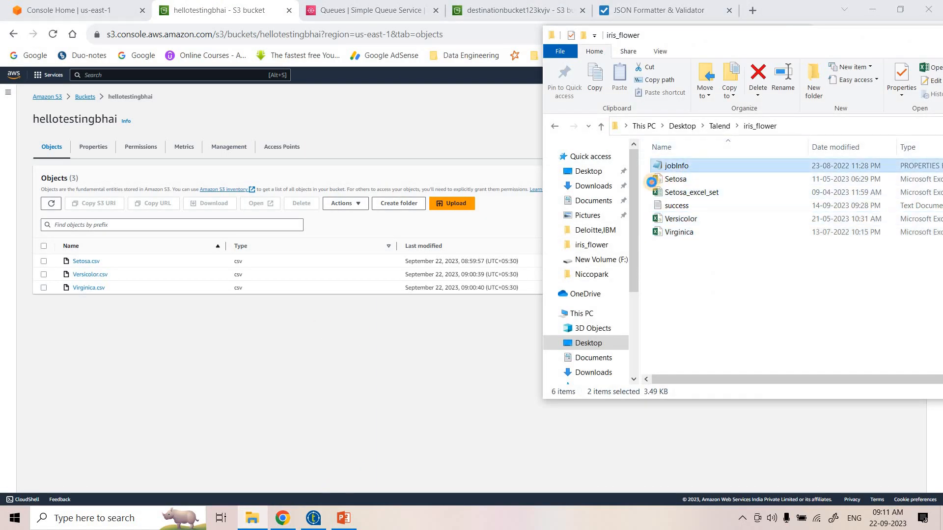
left_click_drag(447, 278, 371, 328)
left_click(338, 430)
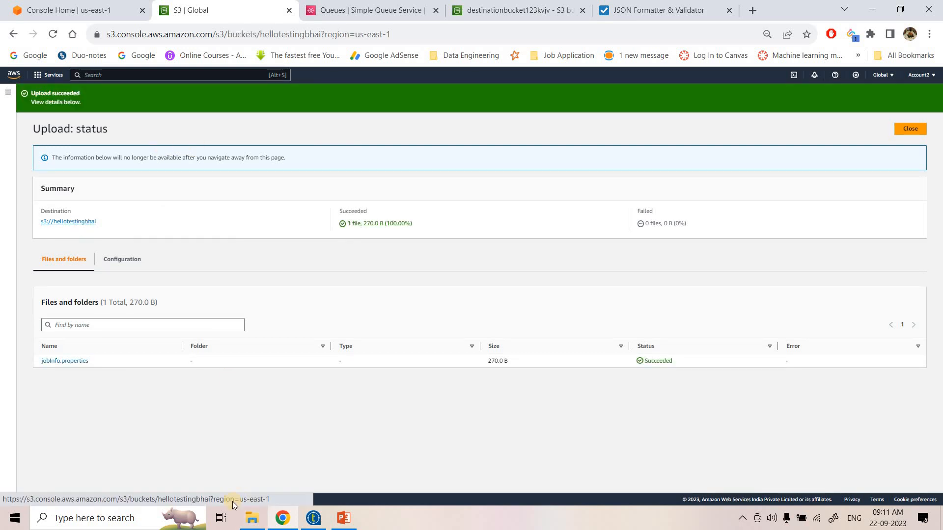
Upload success.txt from the iris_flower folder to the hellotestingbhai bucket and return to the bucket's object list.
left_click(252, 518)
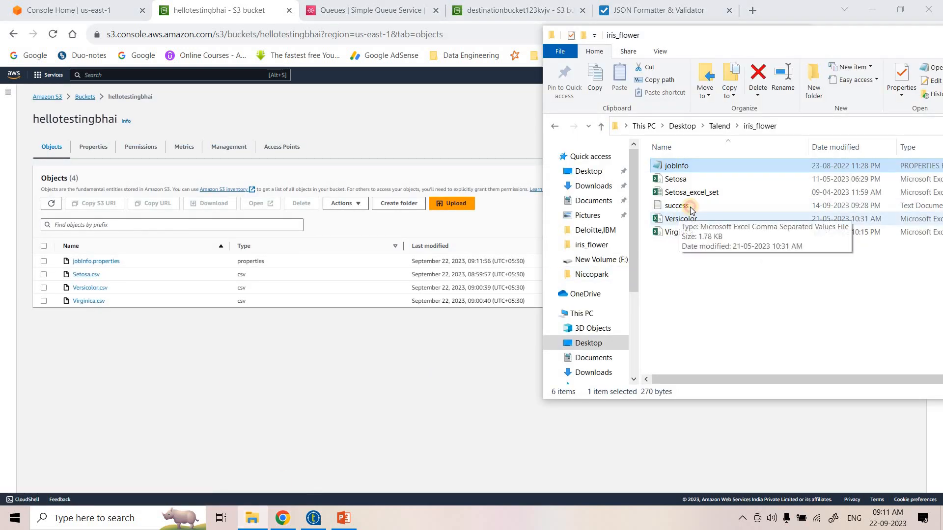
left_click(690, 211)
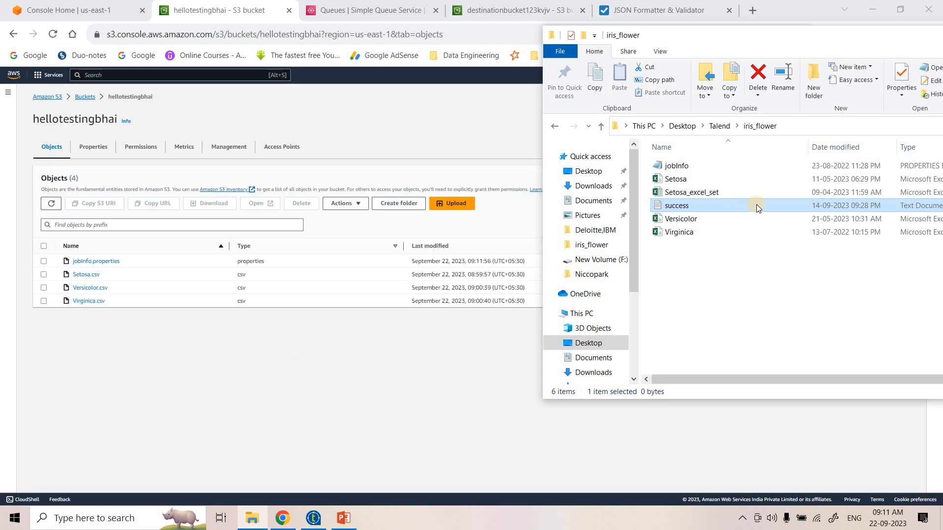
left_click_drag(405, 307, 404, 308)
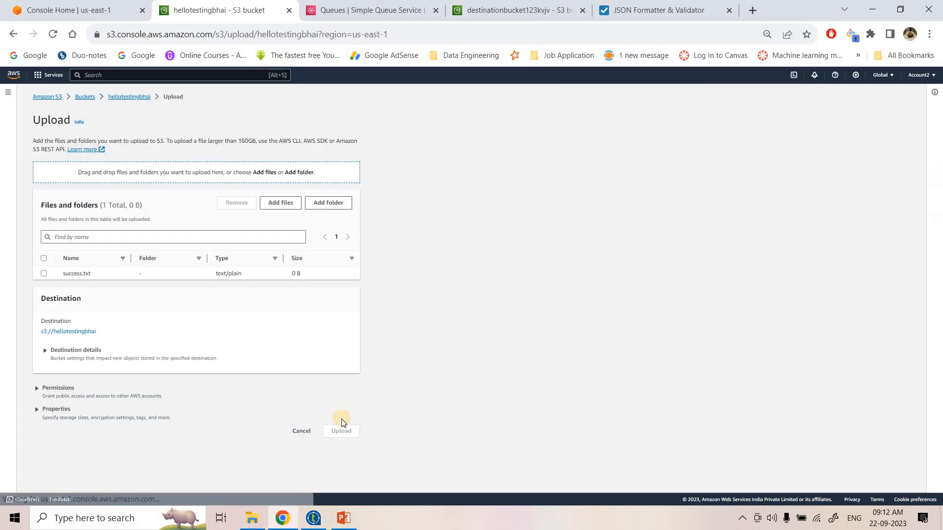
left_click(344, 430)
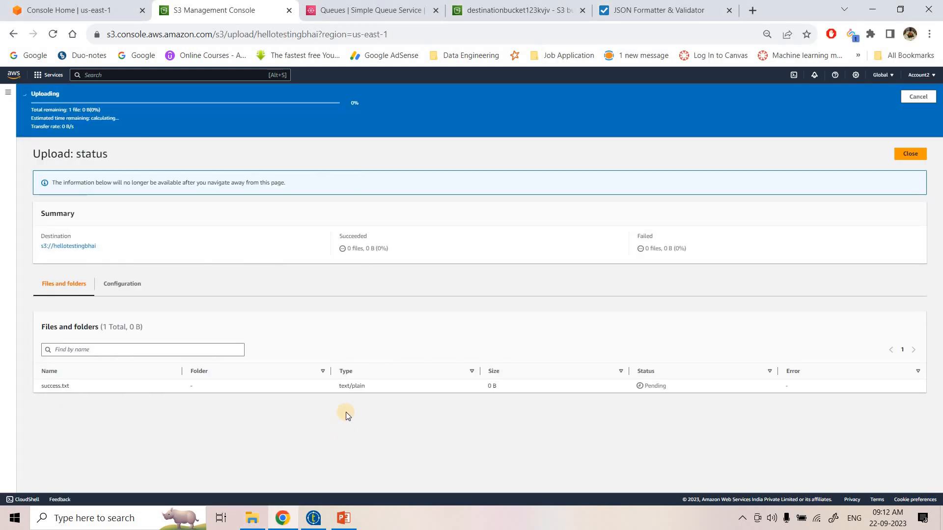
left_click(54, 363)
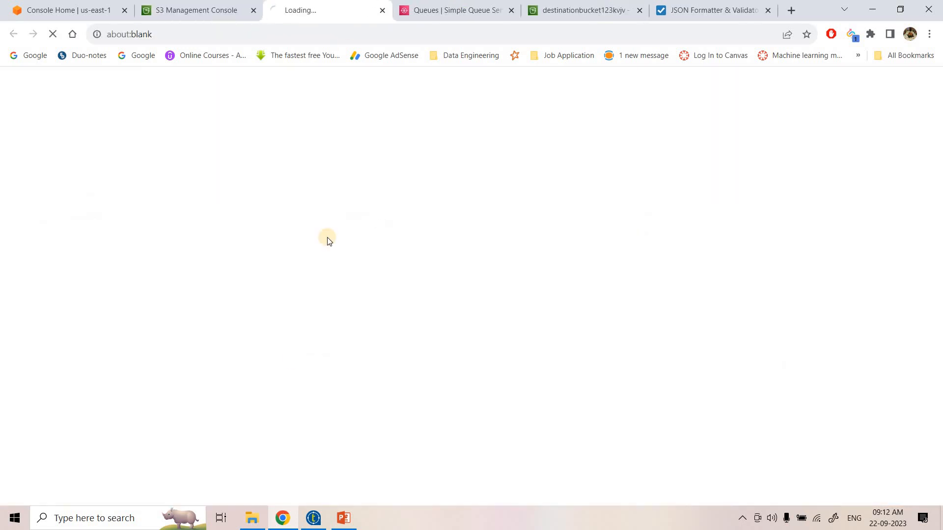
key("ctrl+w")
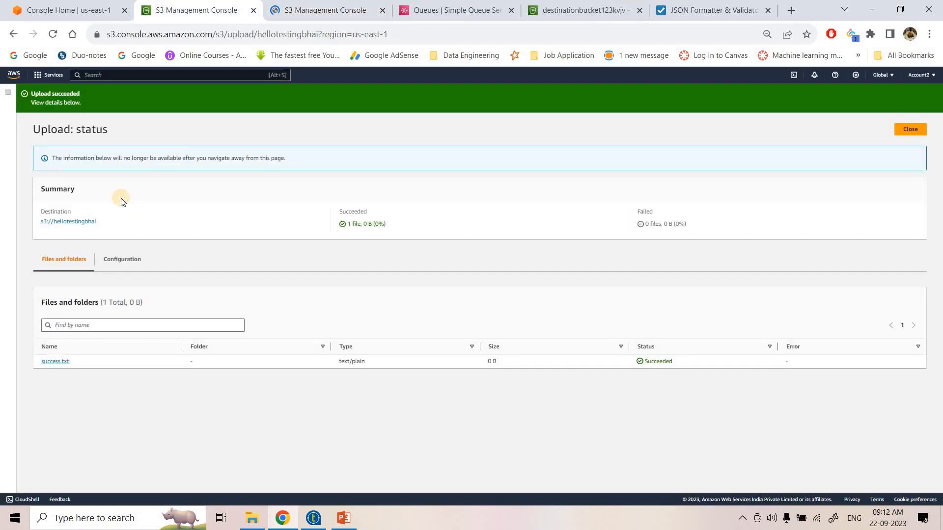
left_click(88, 219)
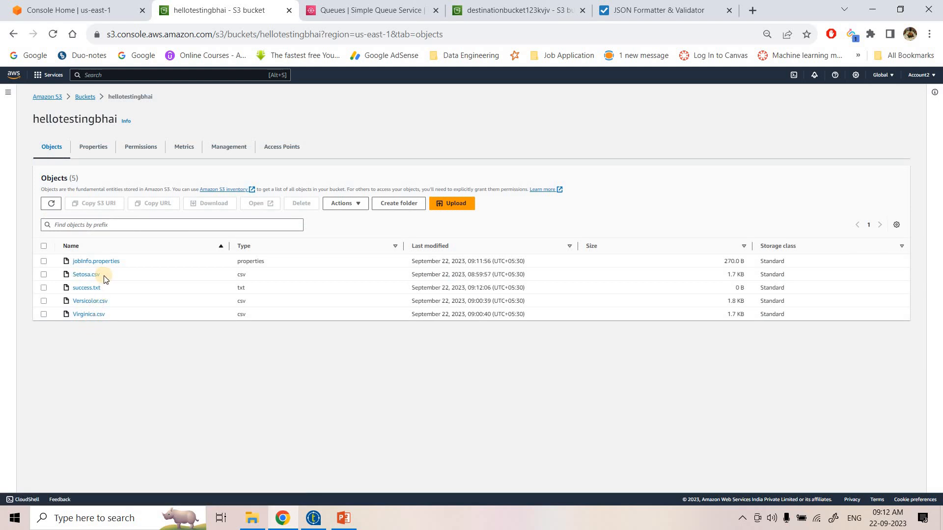
Check the success.txt and jobInfo.properties objects in the bucket and refresh the Amazon SQS queue list.
double_click(109, 288)
double_click(96, 261)
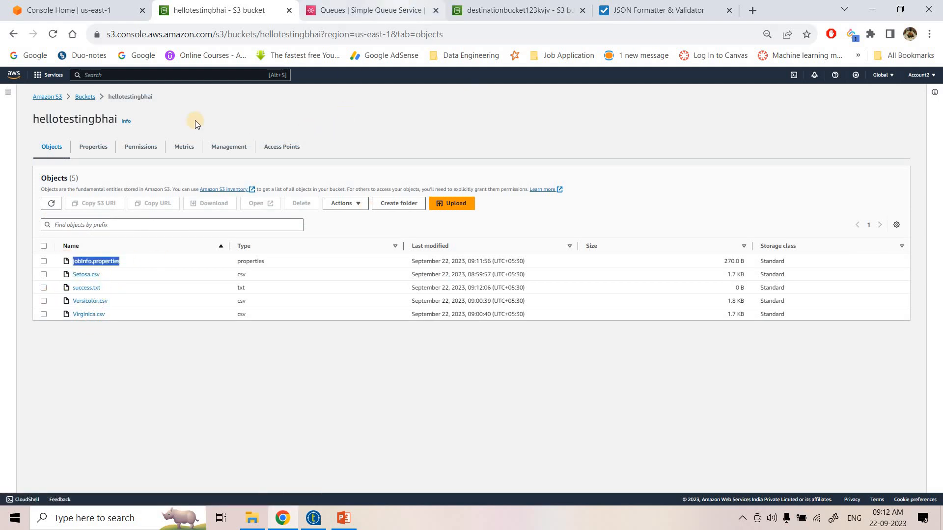
left_click(319, 5)
left_click(506, 141)
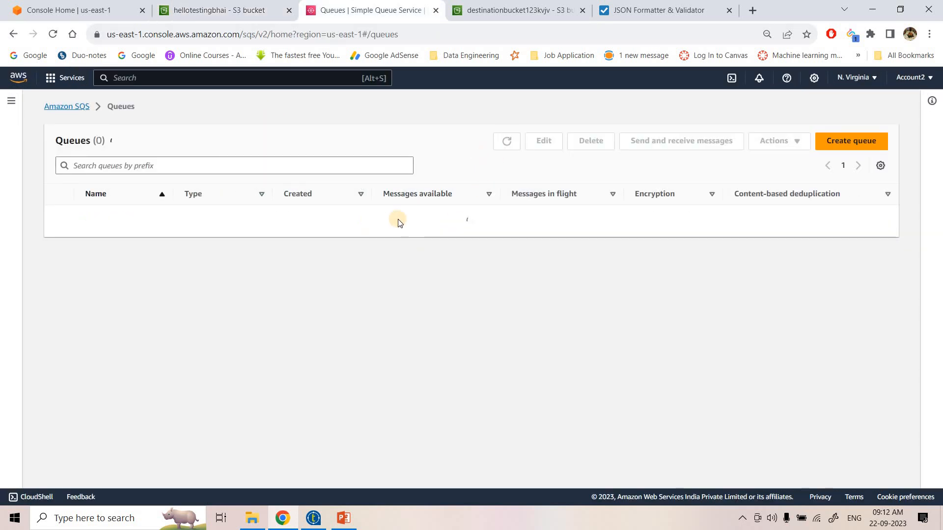
Refresh the SQS queue list and the object list of the destinationbucket123kvjv S3 bucket before running the job.
left_click(506, 141)
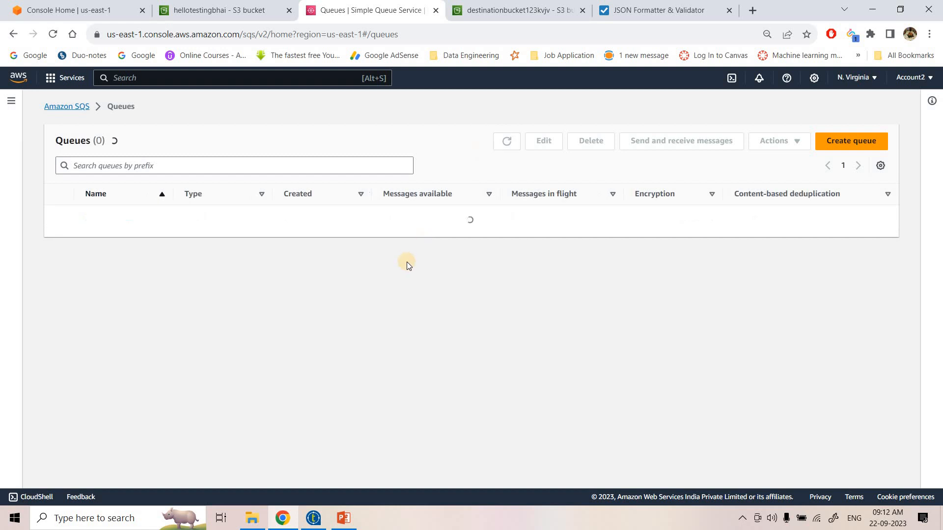
left_click(491, 10)
left_click(149, 204)
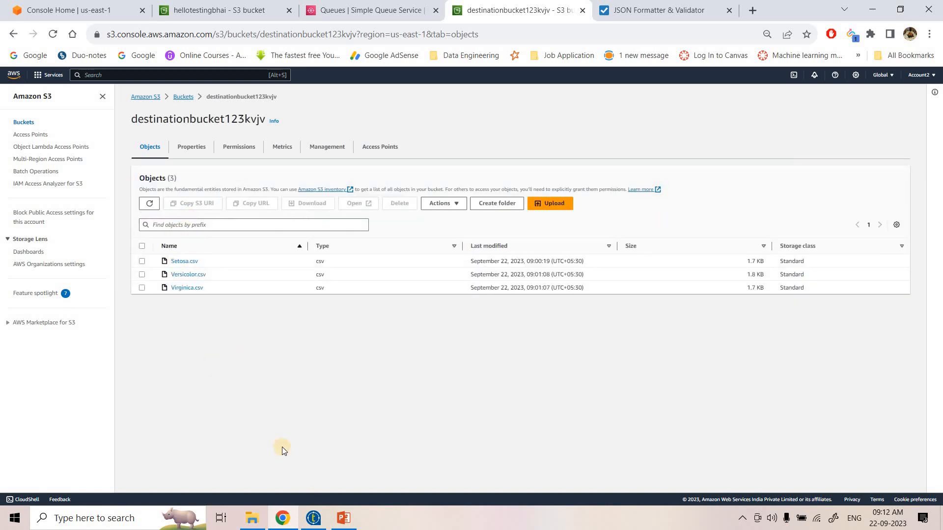
Switch to Talend, run the incremental_etl job and enlarge the run console to read the end of its output.
left_click(313, 518)
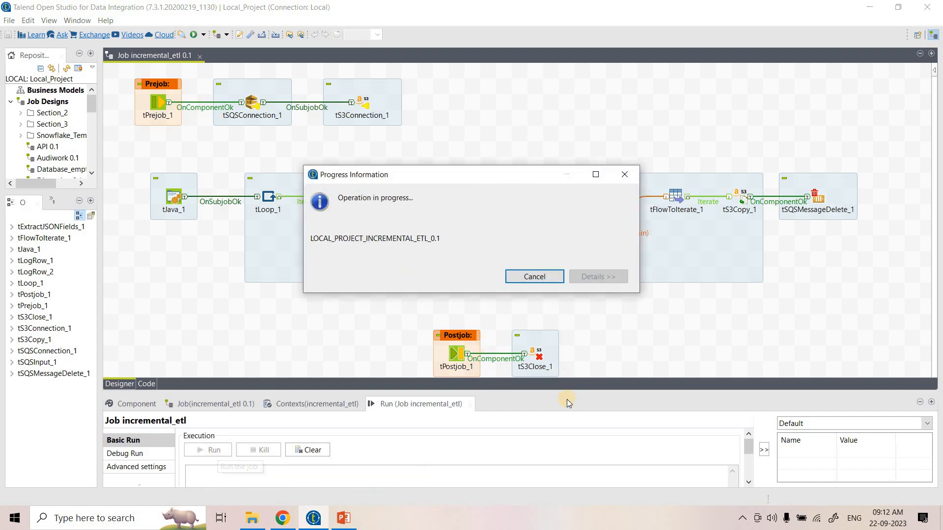
left_click_drag(589, 392, 589, 158)
left_click(763, 309)
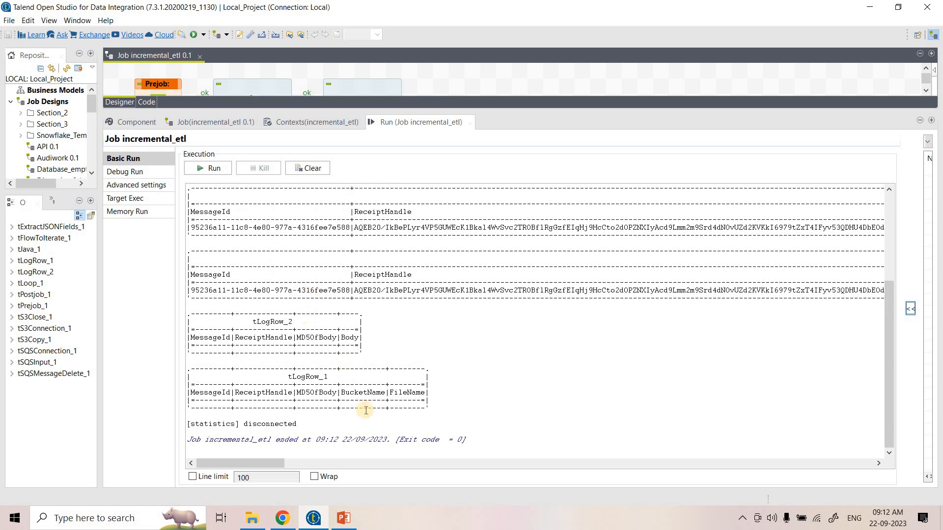
left_click_drag(190, 423, 297, 424)
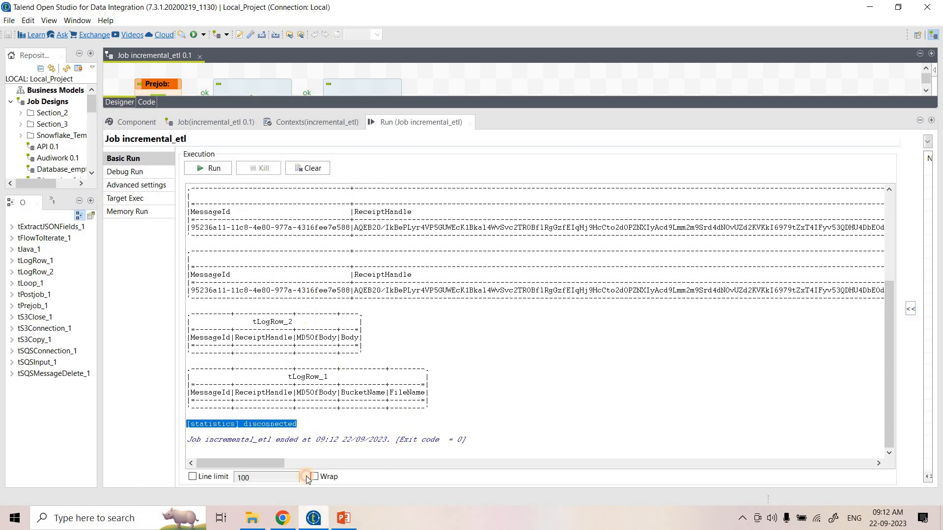
Switch to Chrome and refresh the Amazon SQS queue list to check the demotest123 queue's available messages.
left_click(294, 520)
left_click(353, 6)
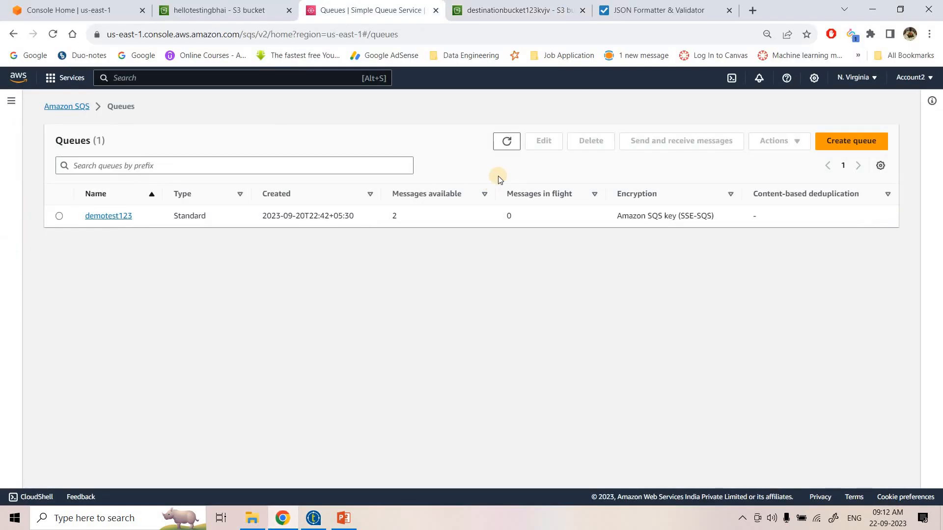
left_click(506, 142)
left_click(506, 141)
Refresh the destinationbucket123kvjv object list and check for the jobInfo.properties and success.txt objects.
key("ctrl+Tab")
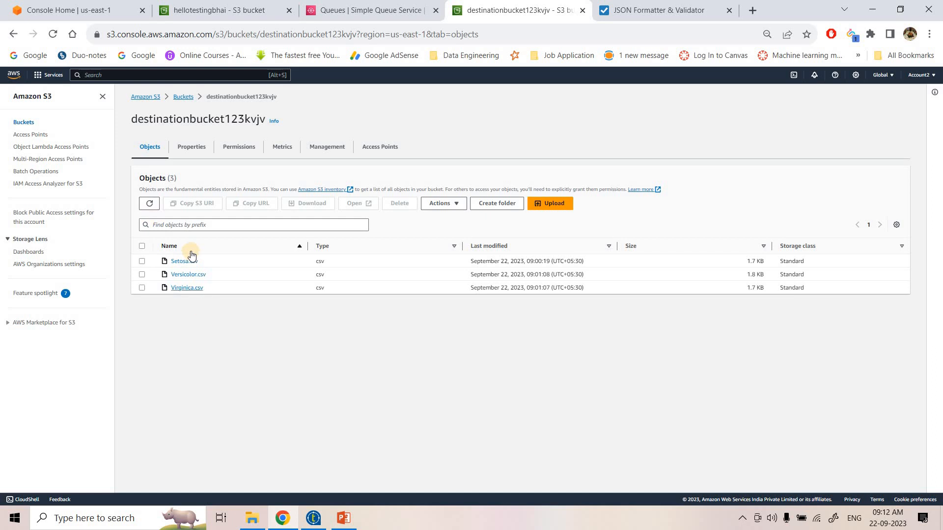
left_click(148, 205)
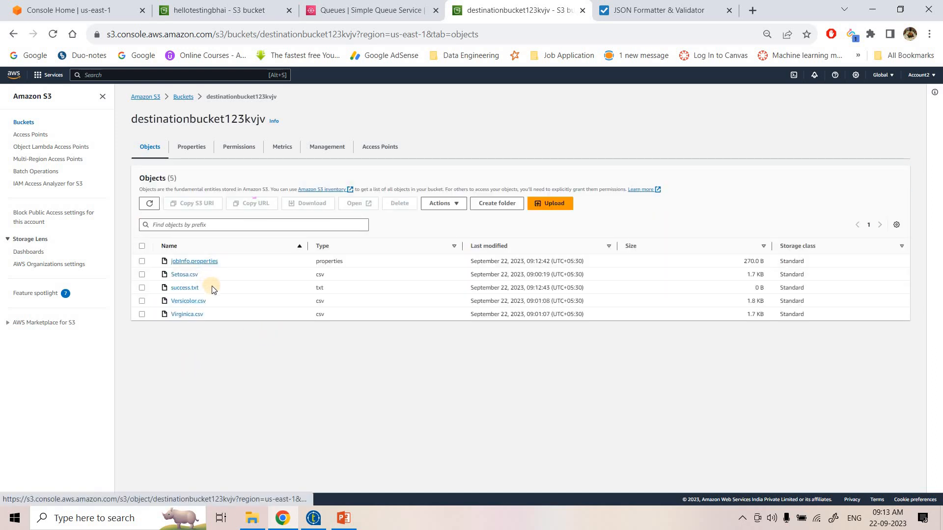
left_click_drag(169, 288, 169, 263)
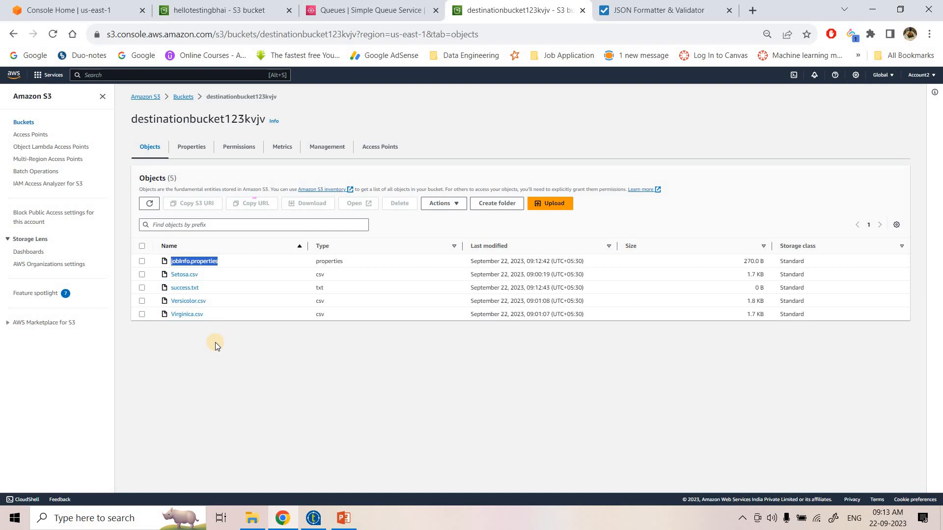
left_click(249, 342)
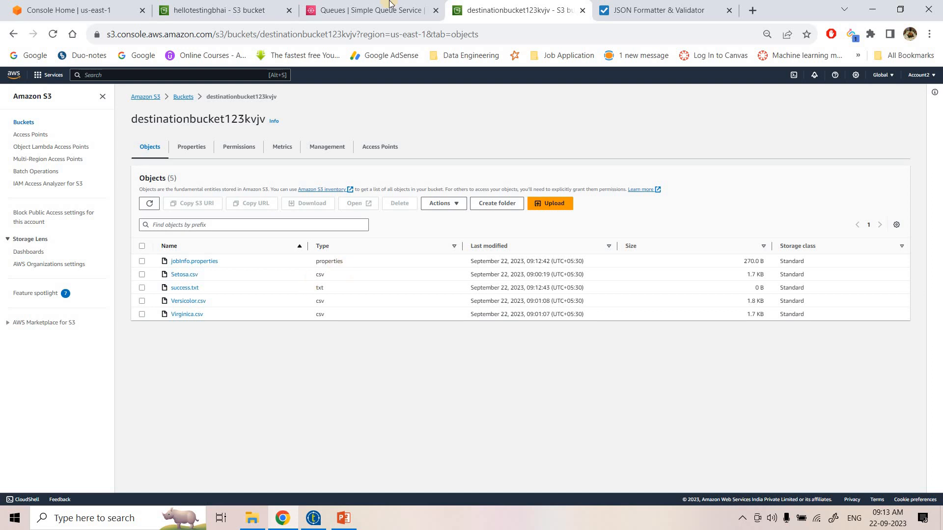
Return to the SQS queue list and reload the page to recheck the demotest123 queue's messages.
key("ctrl+Page_Up")
left_click(501, 146)
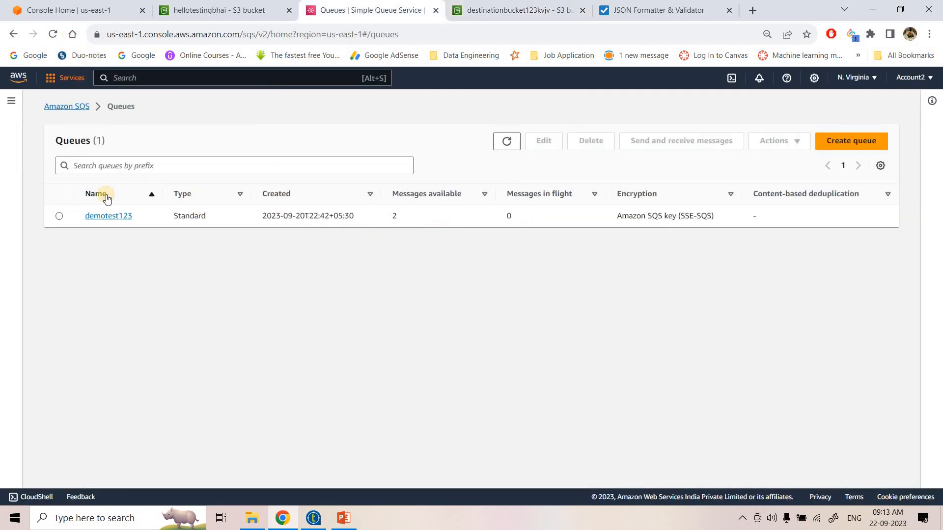
left_click(53, 35)
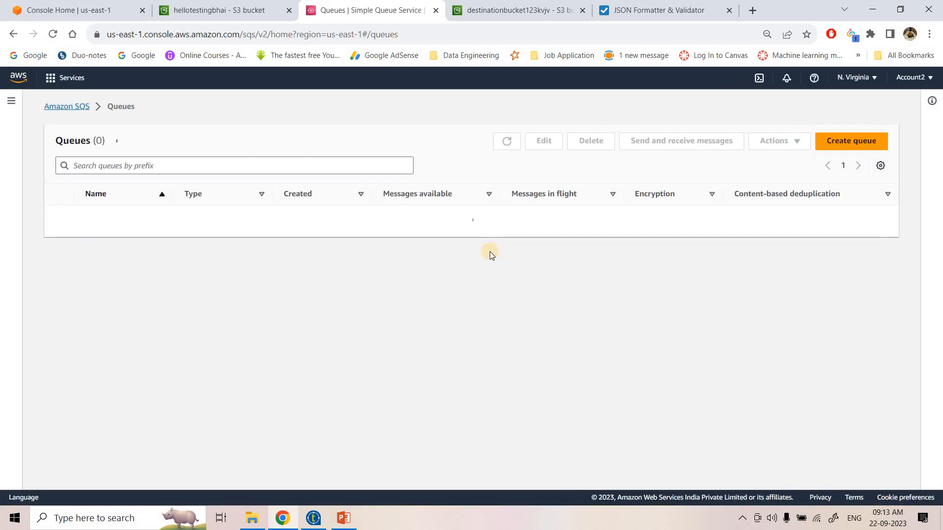
Switch to Talend and examine the first console table, printed by tLogRow_2, across its MessageId, ReceiptHandle, MD5OfBody and Body columns.
left_click(313, 518)
left_click_drag(463, 416, 659, 296)
left_click(516, 333)
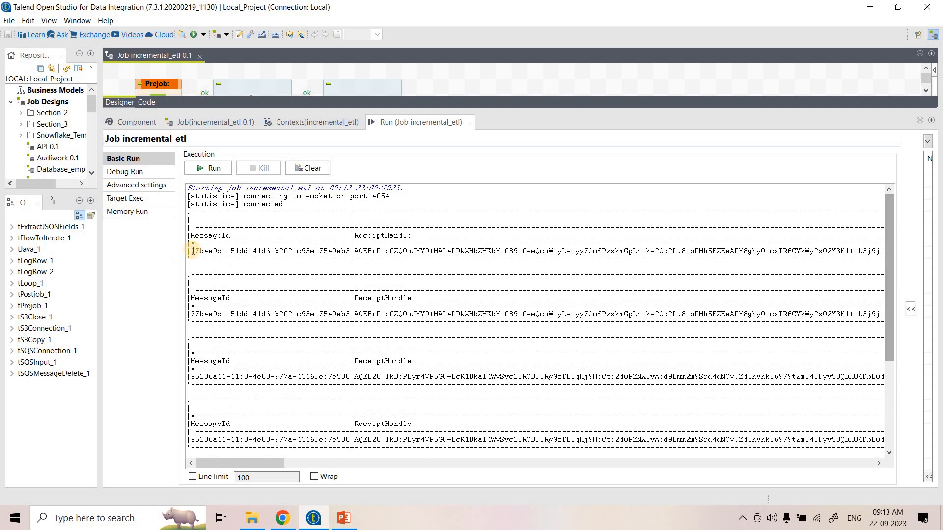
left_click_drag(541, 111, 454, 274)
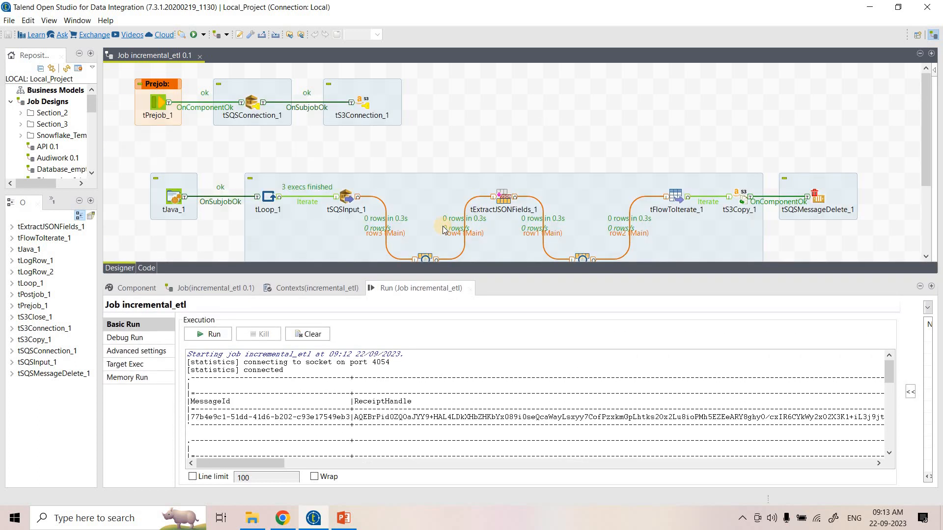
left_click(421, 251)
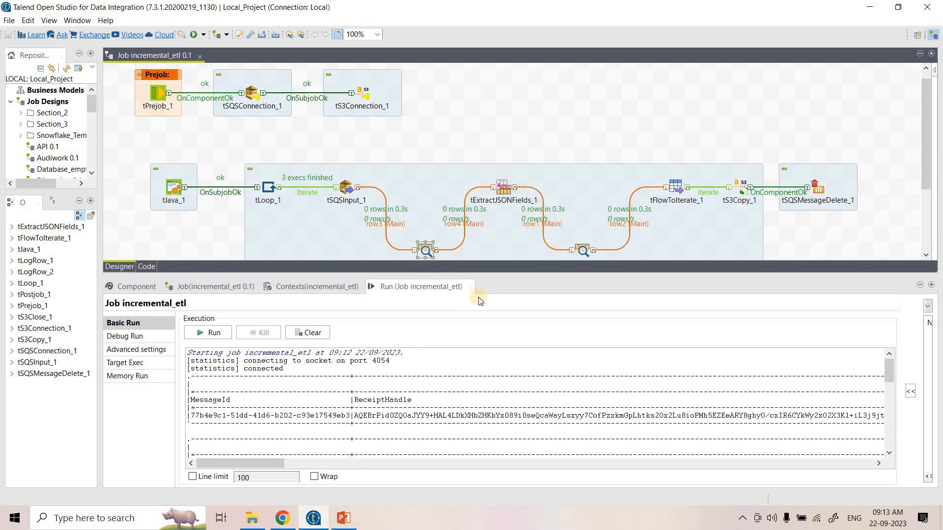
left_click_drag(487, 274, 488, 166)
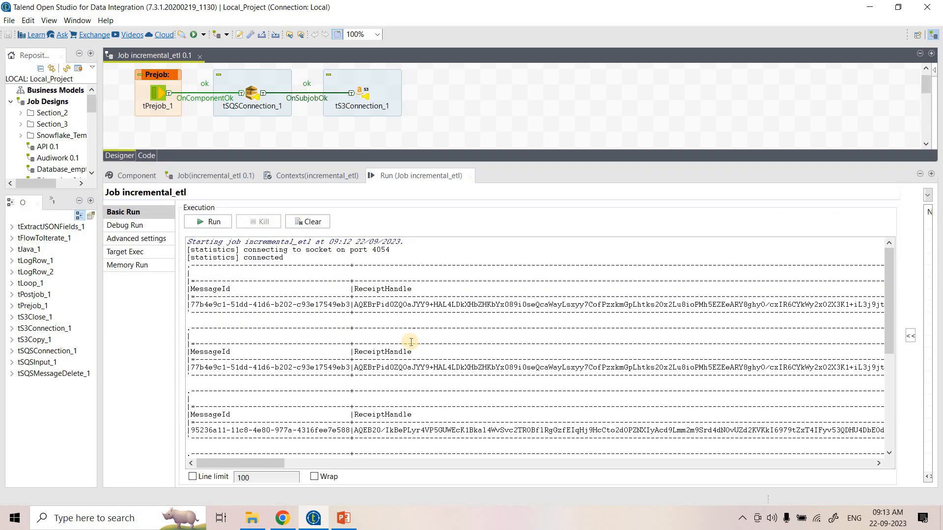
left_click_drag(272, 463, 506, 463)
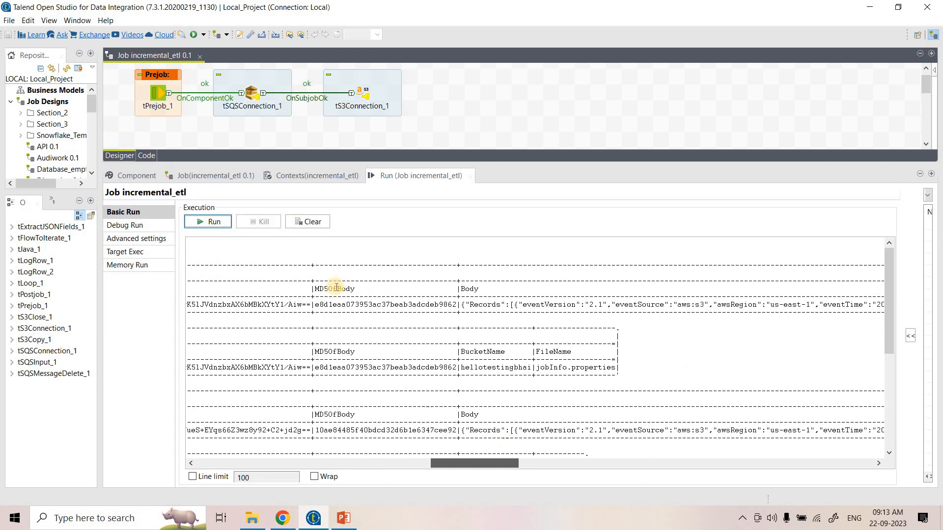
double_click(468, 293)
left_click_drag(850, 465, 256, 464)
Examine the second console table across its columns to the BucketName and FileName values extracted from the message.
left_click_drag(186, 351, 174, 330)
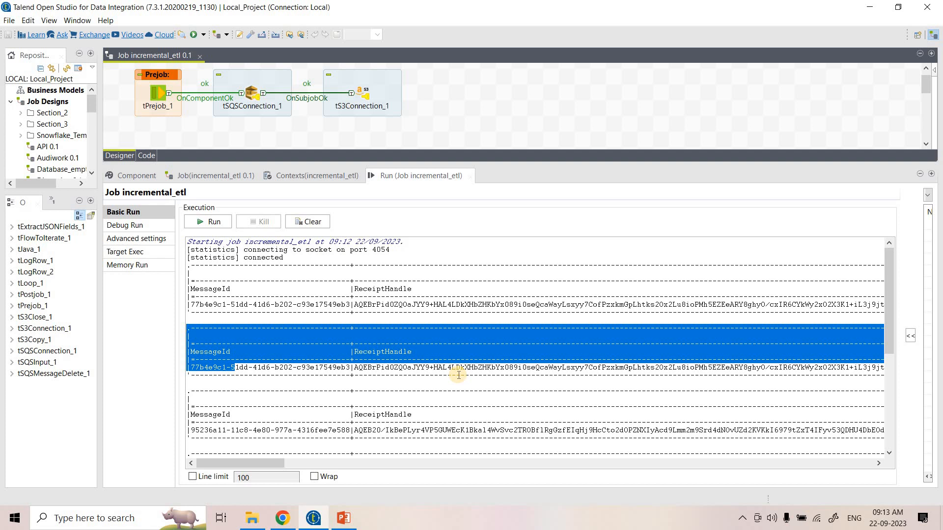
left_click(402, 351)
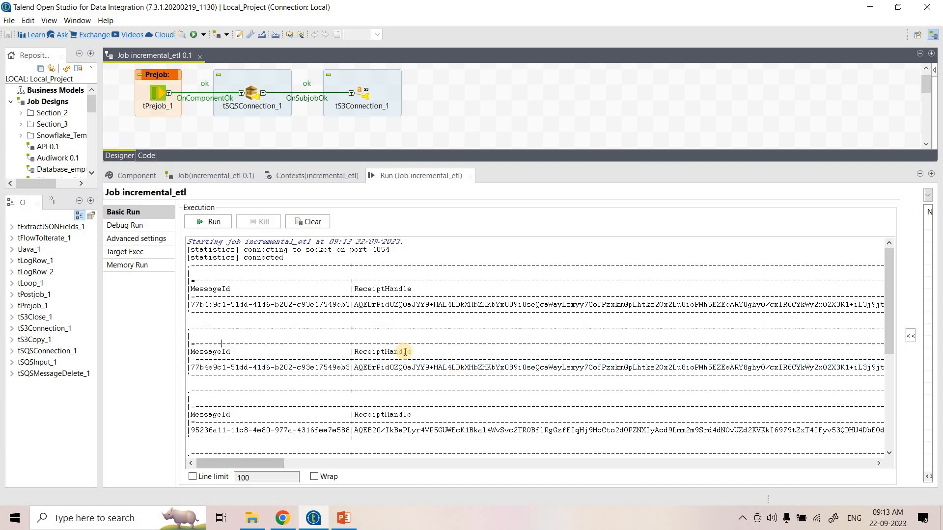
double_click(393, 352)
left_click_drag(261, 464, 484, 477)
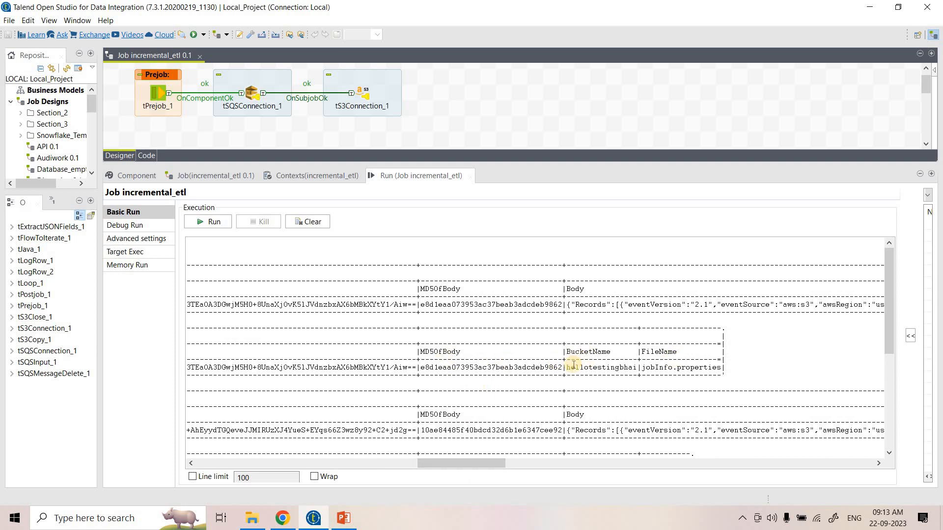
left_click_drag(566, 367, 721, 368)
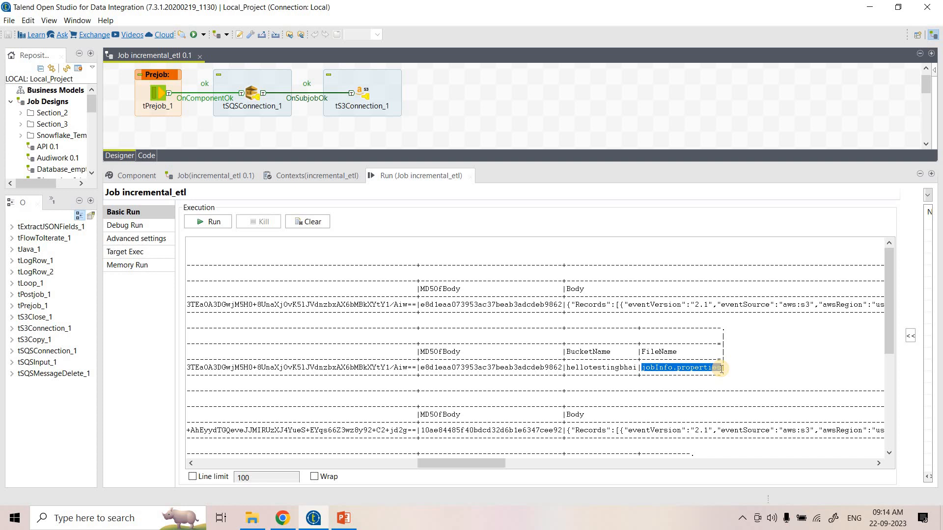
left_click_drag(569, 367, 677, 364)
double_click(605, 367)
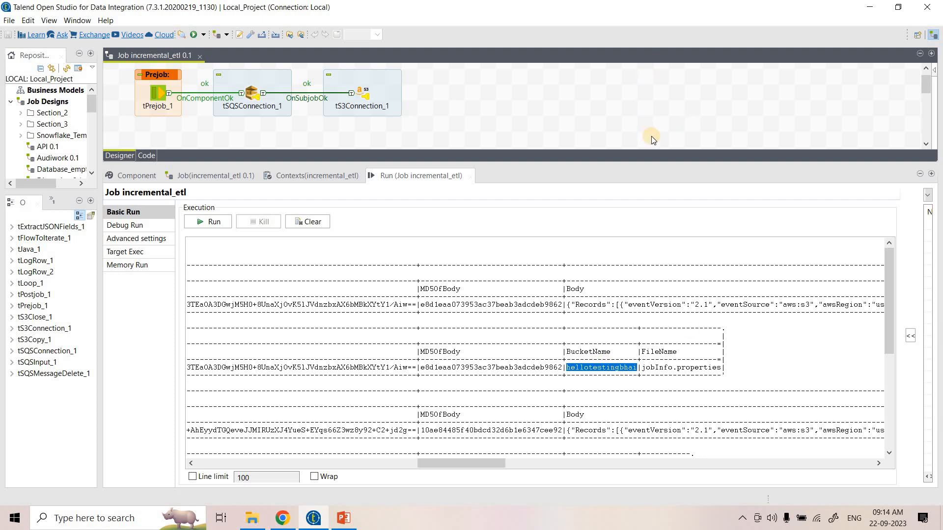
Review the source and destination bucket and key settings of tS3Copy_1 and enlarge the design canvas to show the whole job.
left_click_drag(647, 165, 653, 279)
double_click(738, 185)
left_click_drag(702, 386, 564, 383)
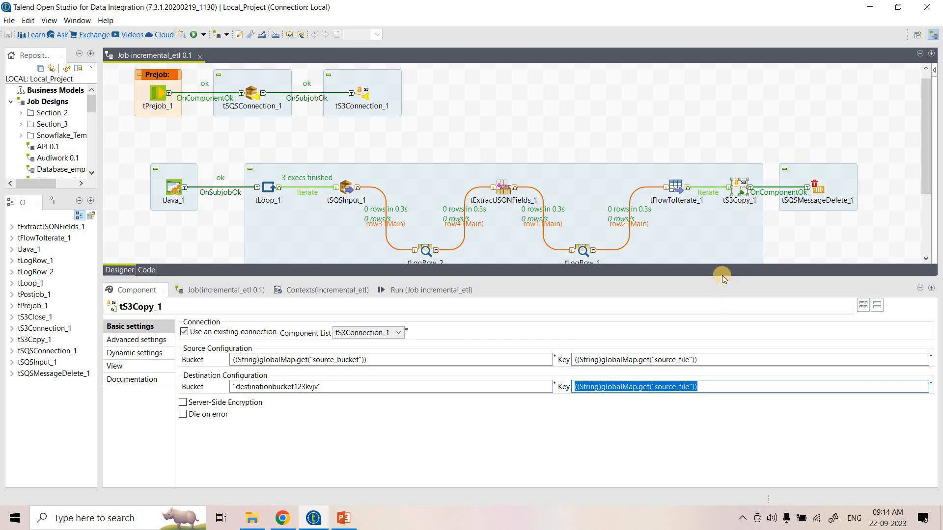
left_click_drag(724, 279, 723, 432)
left_click(762, 339)
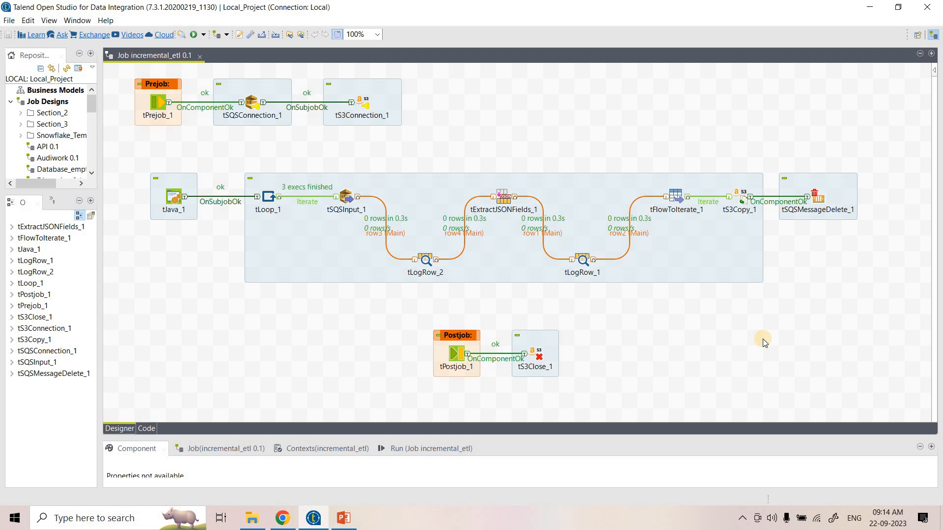